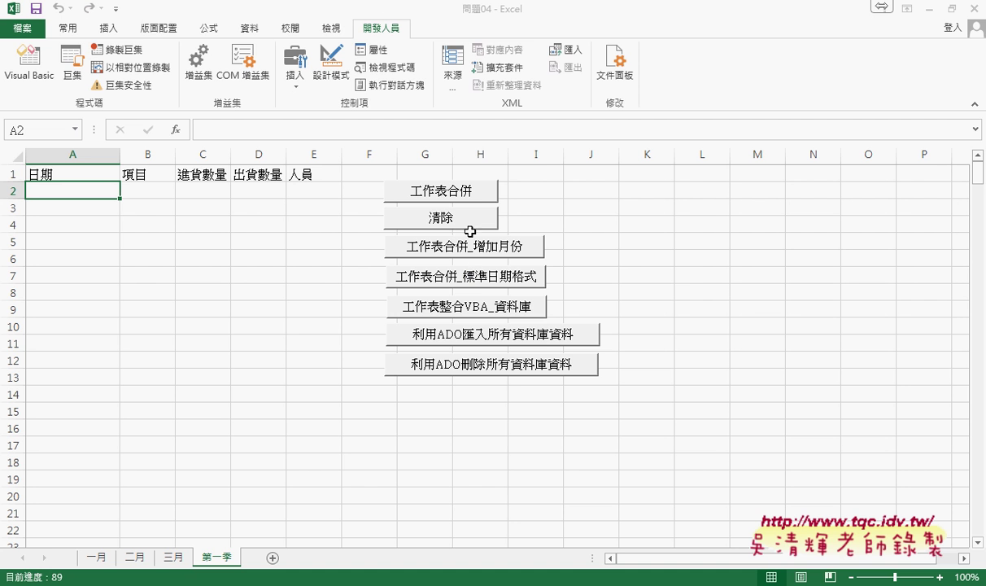
Step: Run the 工作表合併_標準日期格式 merge to fill the 第一季 sheet with monthly records
click(480, 277)
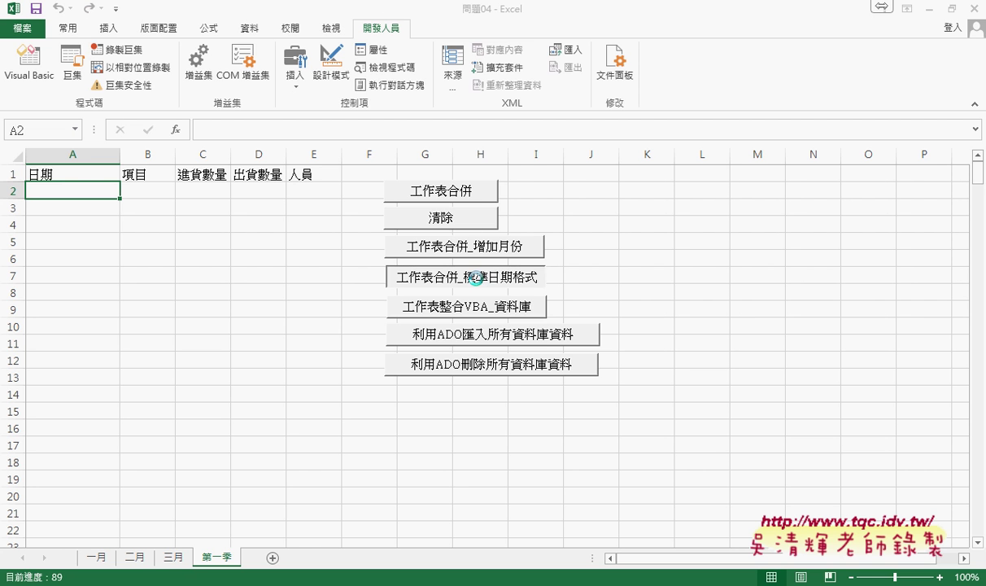
scroll(176, 381, down, 2)
scroll(177, 380, down, 8)
scroll(178, 381, down, 3)
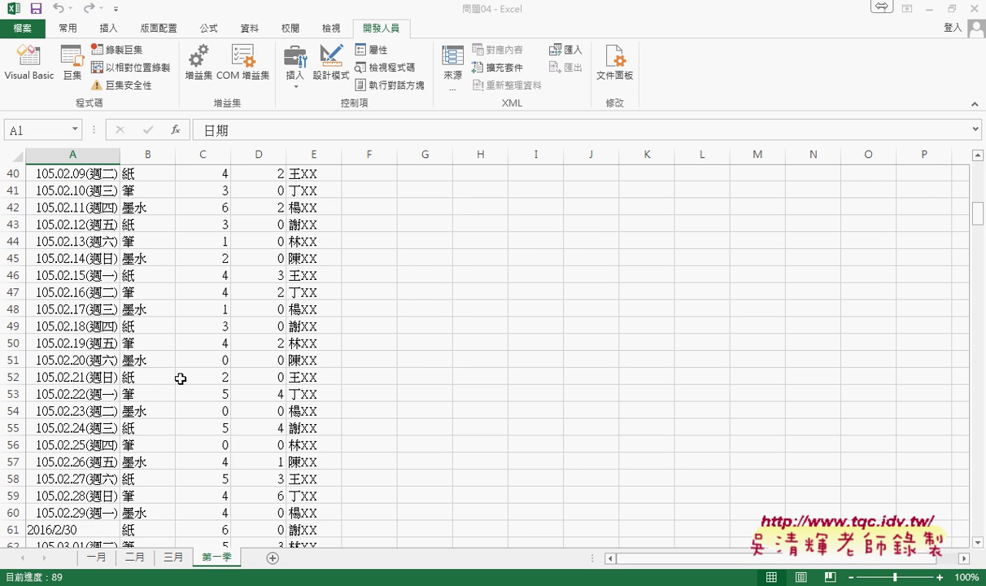
scroll(177, 378, down, 3)
Step: Select row 61, which holds the invalid date 2016/2/30
click(11, 377)
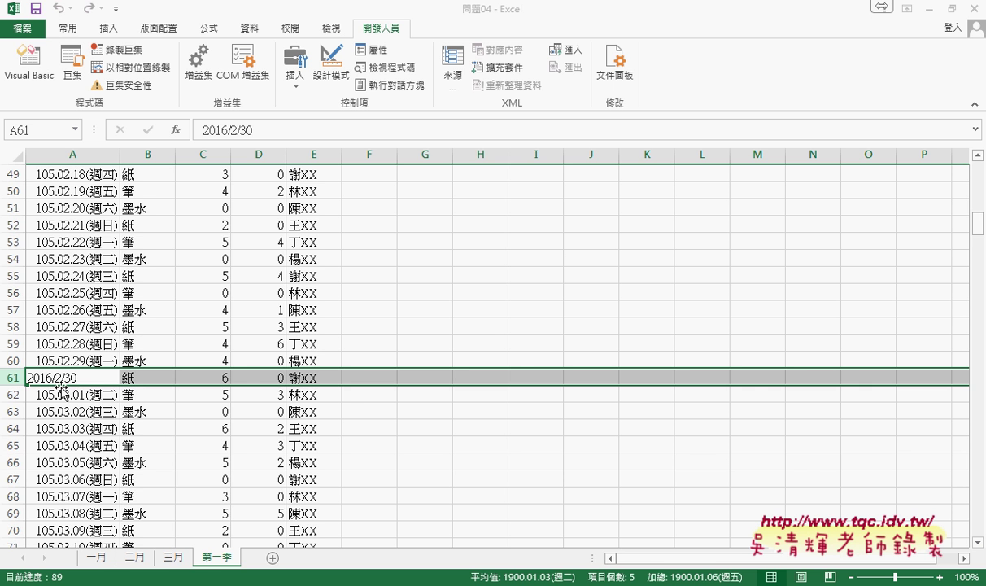
scroll(377, 386, up, 4)
scroll(379, 386, up, 6)
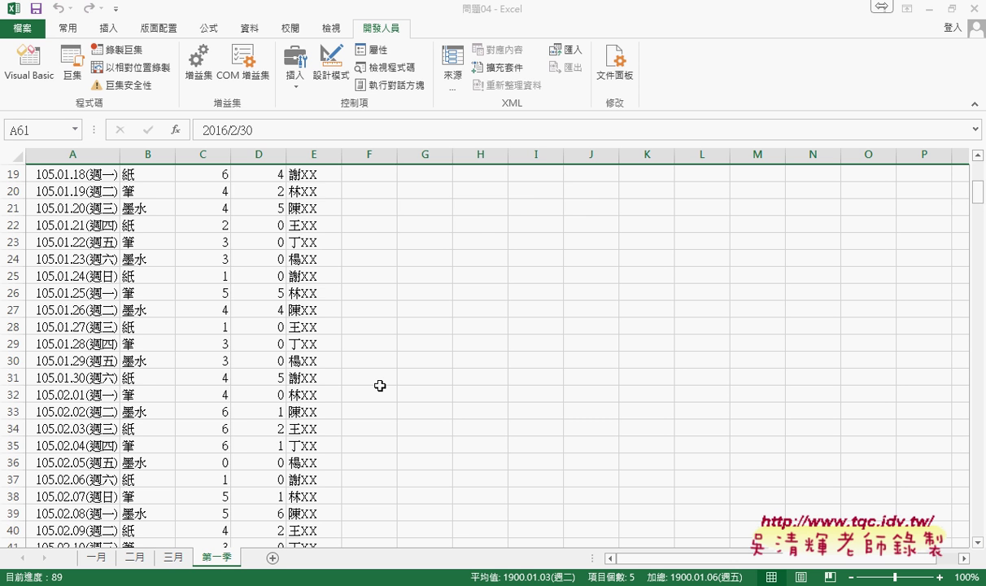
scroll(379, 386, up, 3)
scroll(380, 385, down, 5)
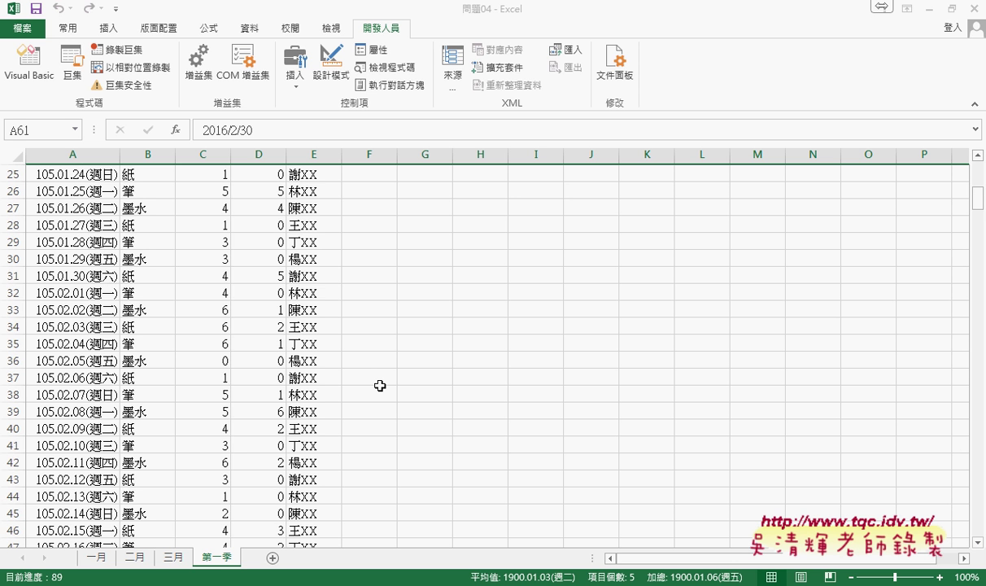
scroll(380, 386, down, 3)
scroll(380, 385, down, 2)
scroll(380, 385, down, 3)
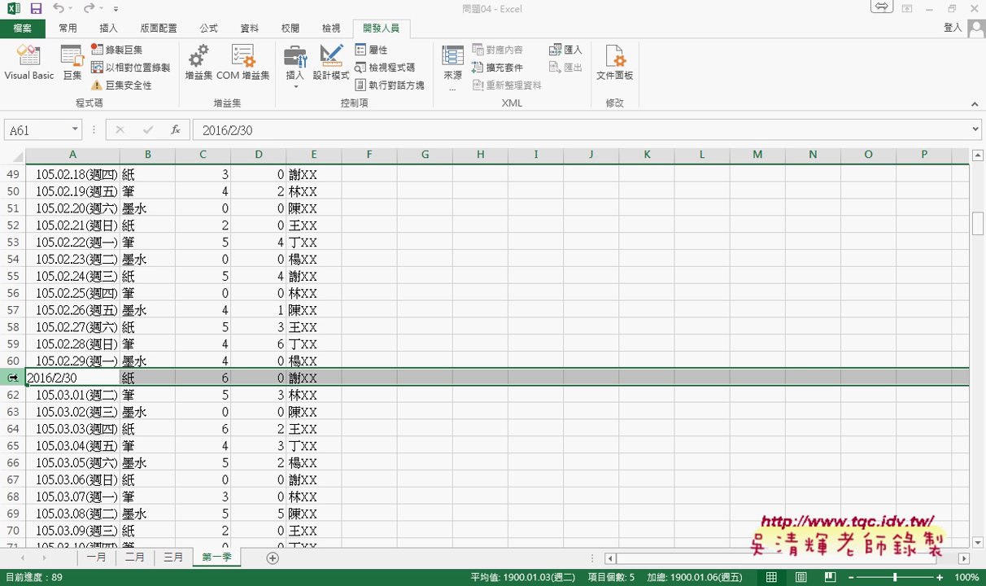
Step: Delete row 61 with the invalid date 2016/2/30 and return to the top of the sheet
click(75, 376)
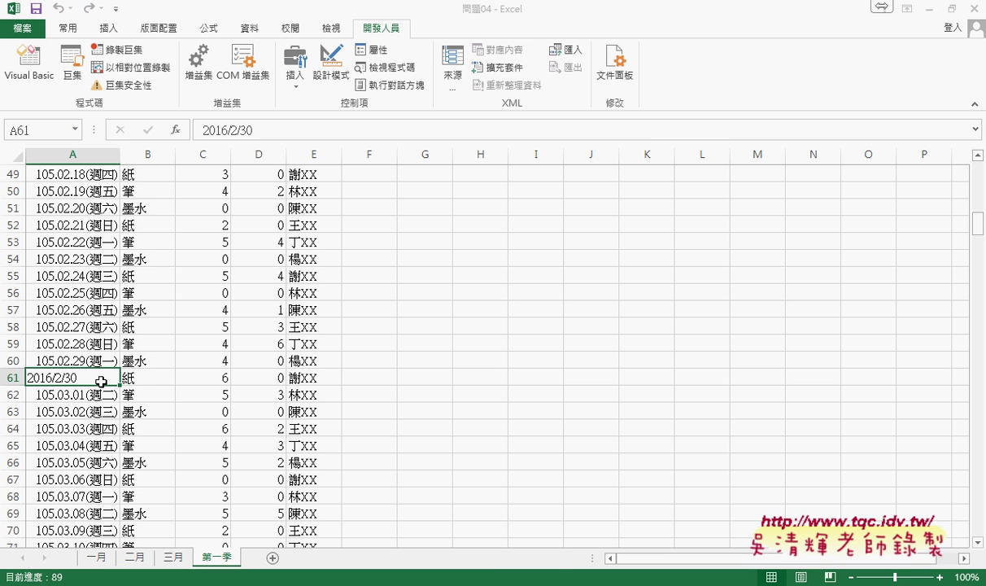
click(8, 377)
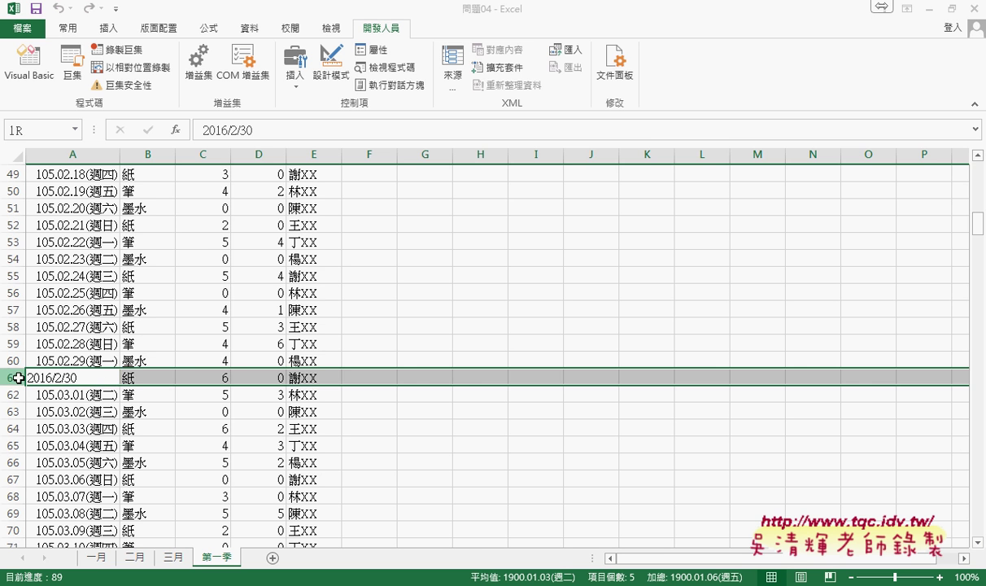
right_click(85, 377)
click(134, 275)
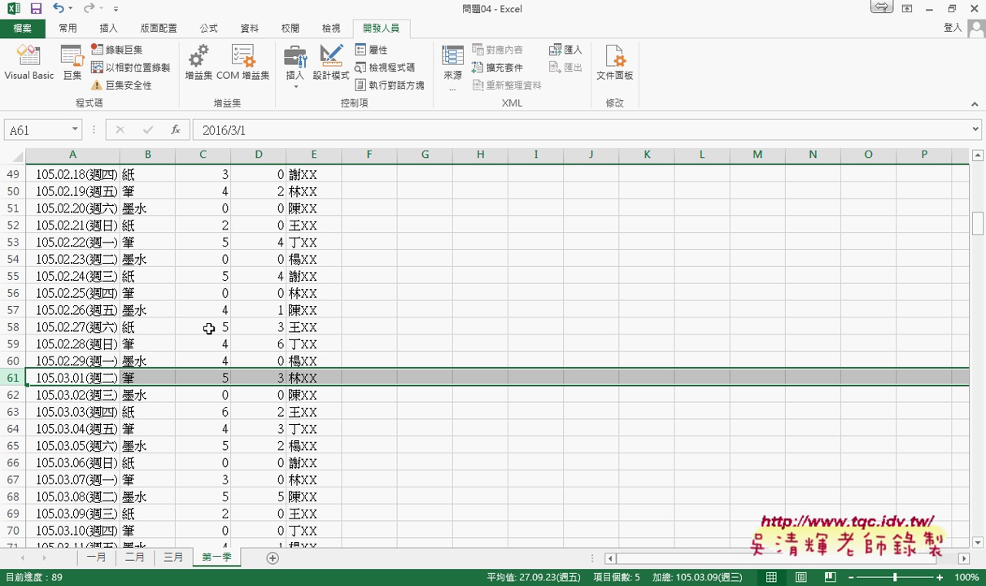
scroll(332, 370, up, 7)
scroll(333, 371, up, 5)
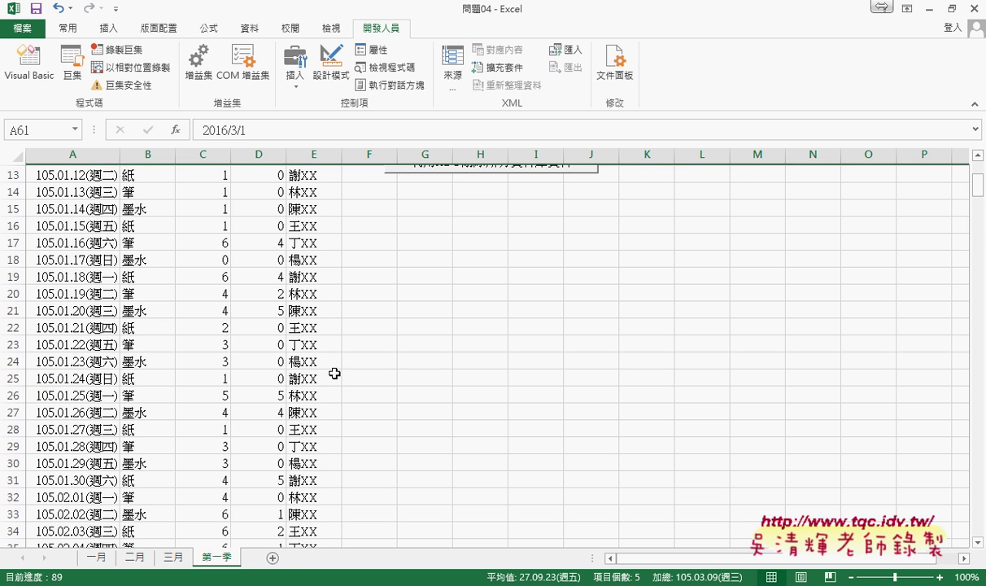
scroll(334, 373, up, 4)
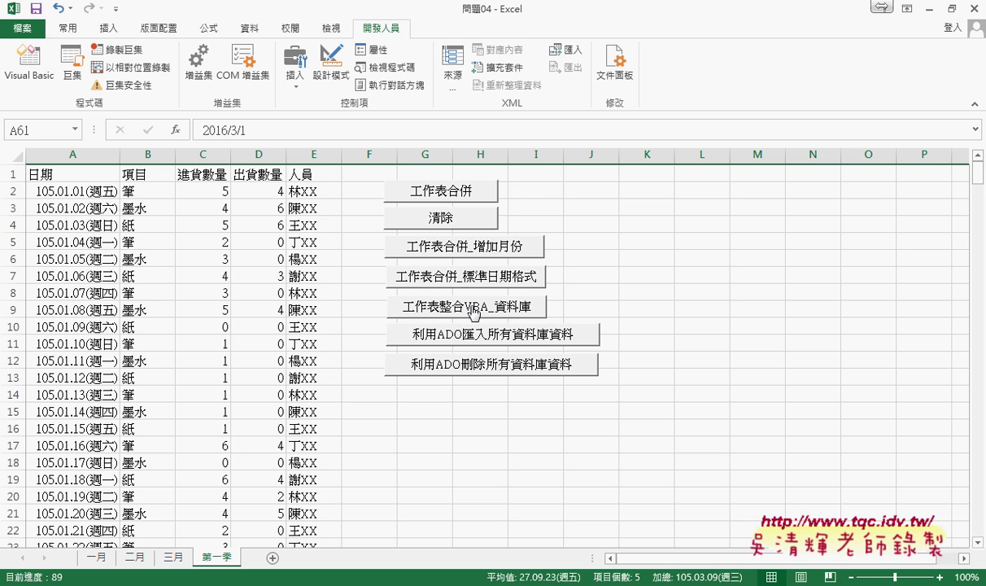
Step: Run the 工作表整合VBA_資料庫 macro and acknowledge the 轉檔完畢 message
click(474, 311)
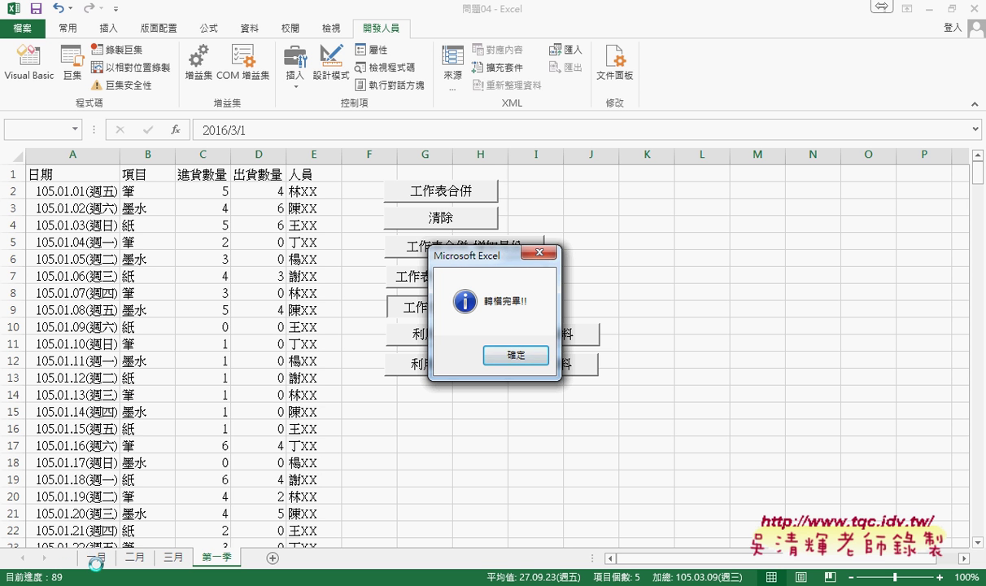
click(524, 356)
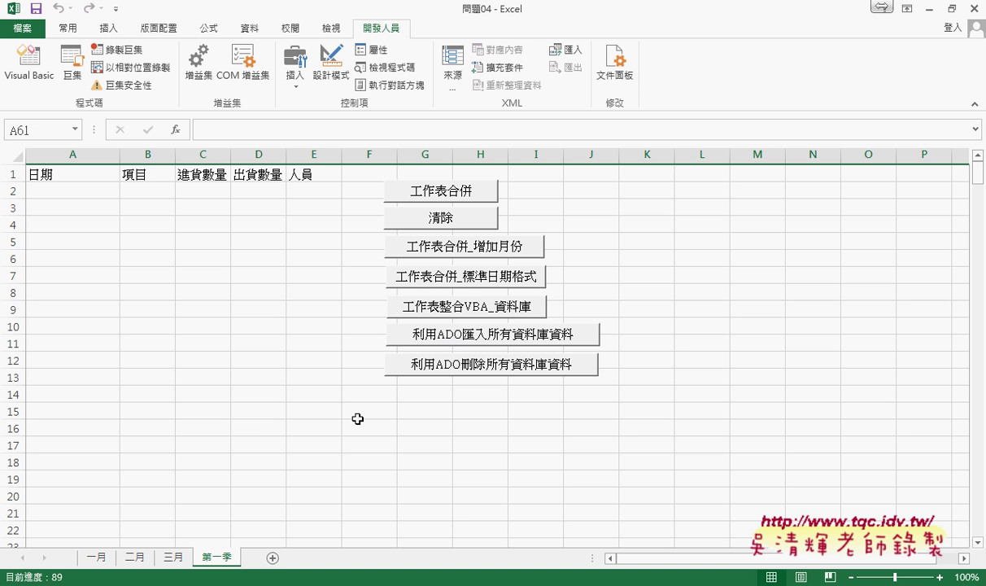
Step: Set the 利用ADO匯入所有資料庫資料 code in the 程式碼 document to font size 10
mouse_move(164, 585)
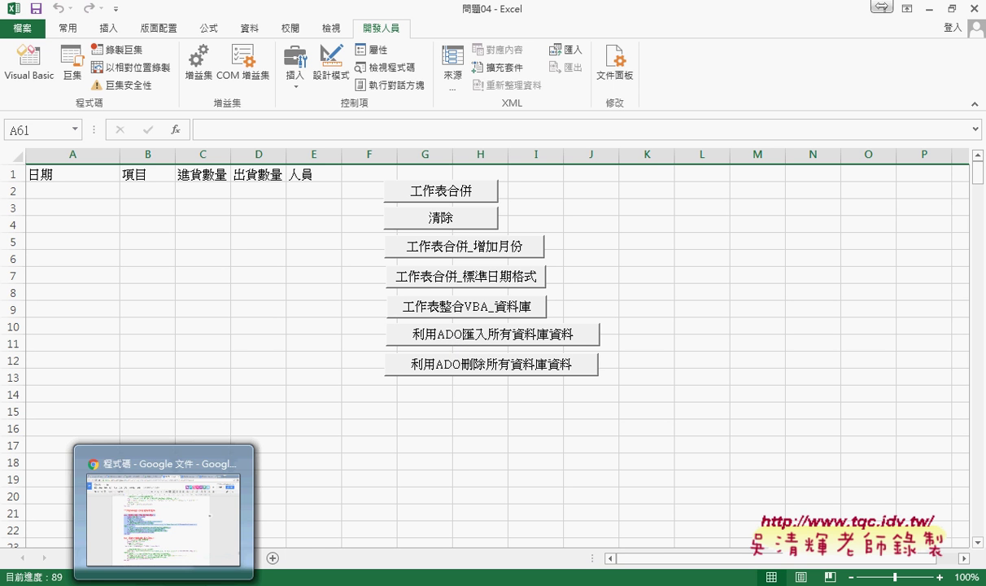
click(164, 504)
click(343, 288)
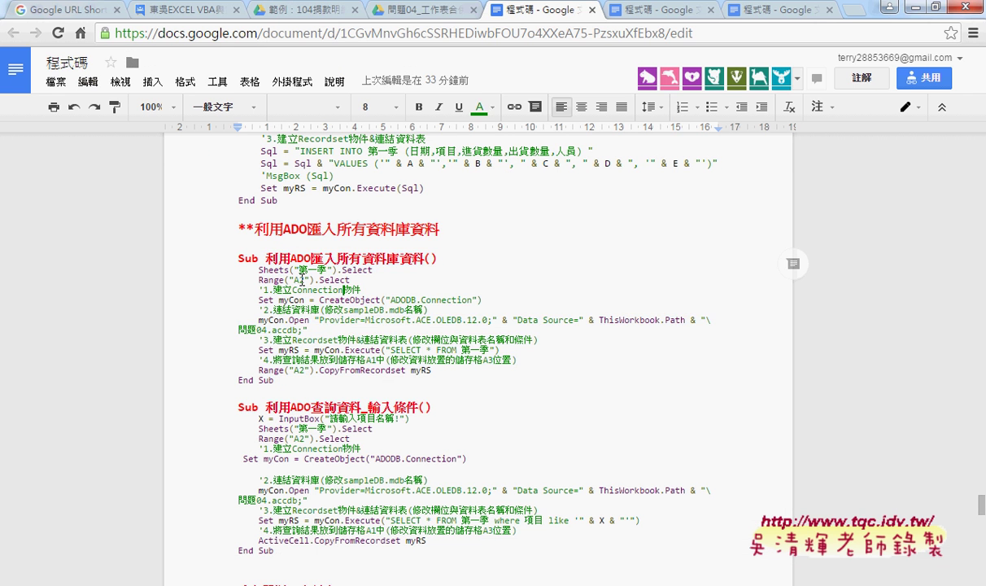
drag(237, 258, 437, 258)
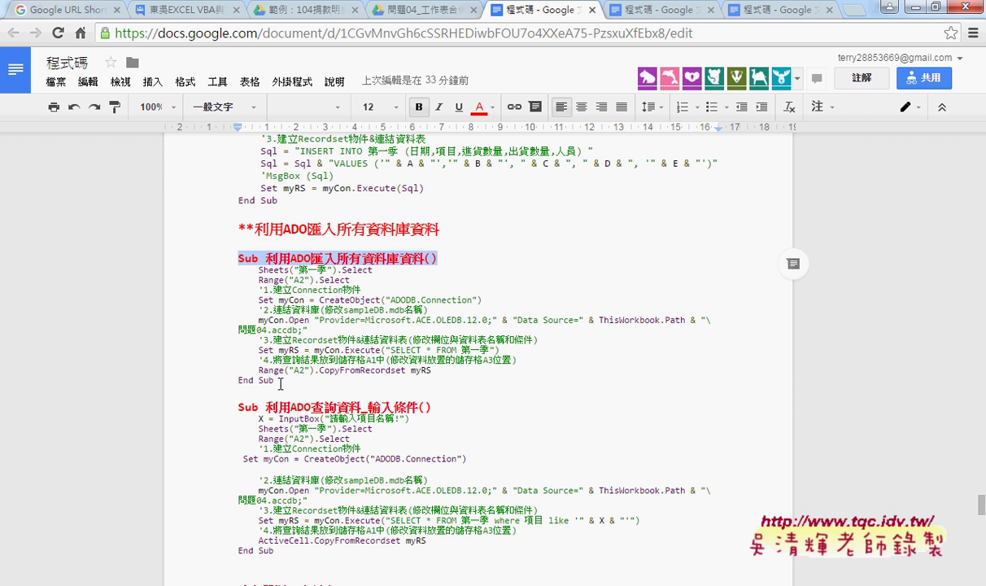
drag(275, 380, 239, 265)
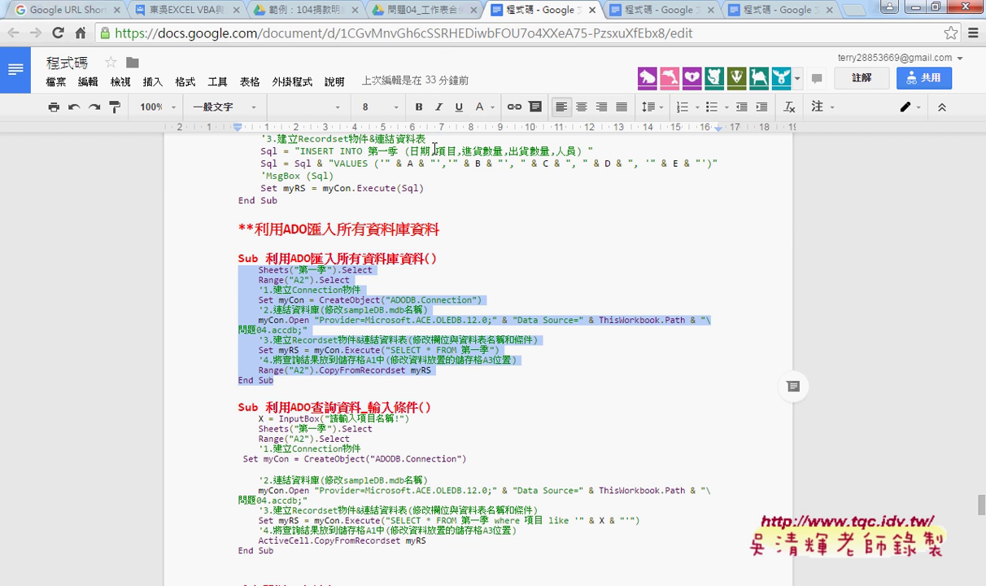
click(397, 109)
click(398, 114)
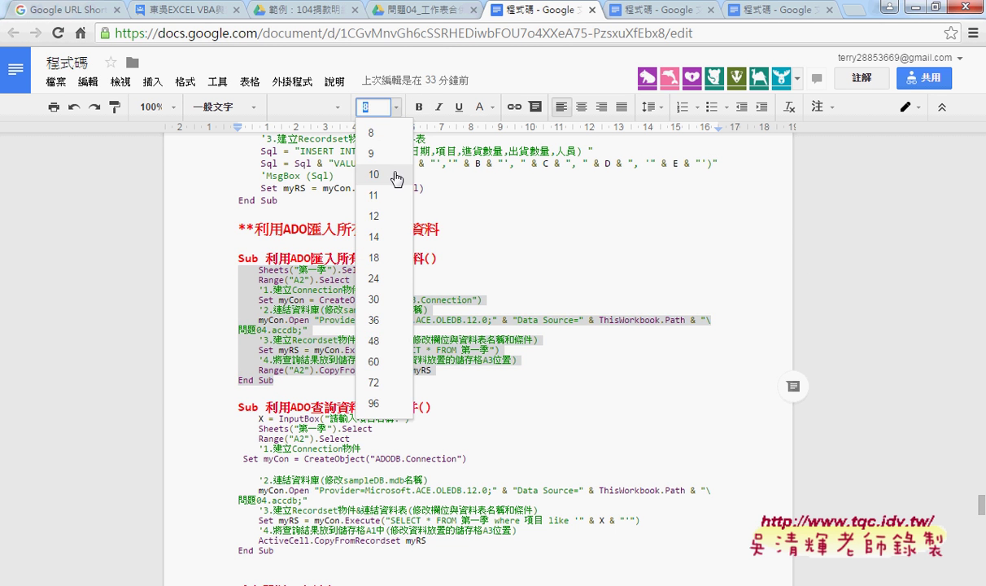
click(376, 171)
click(580, 335)
scroll(496, 303, down, 1)
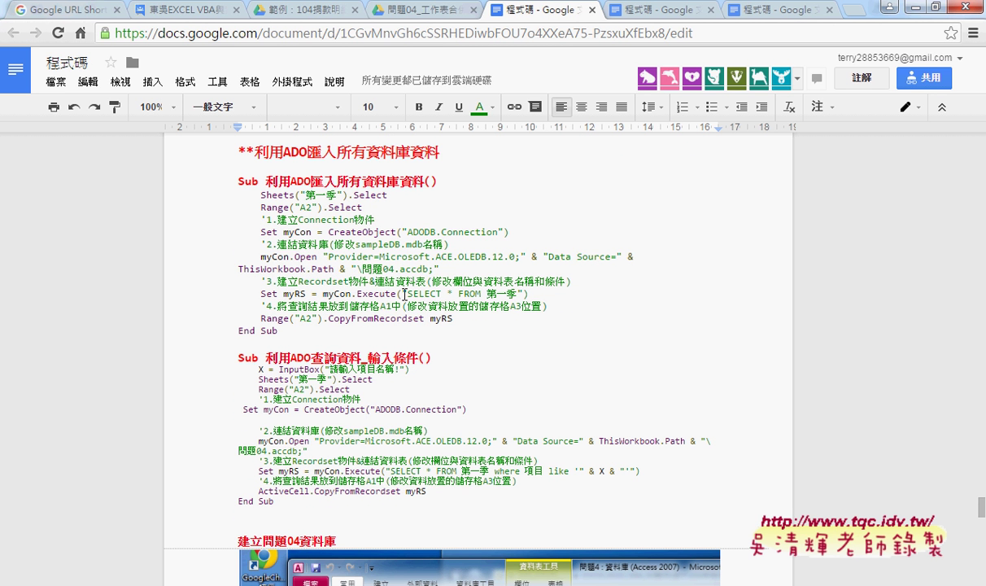
Step: Highlight SELECT * FROM 第一季, myRS and Range("A2") in the import procedure's code
drag(402, 294, 526, 293)
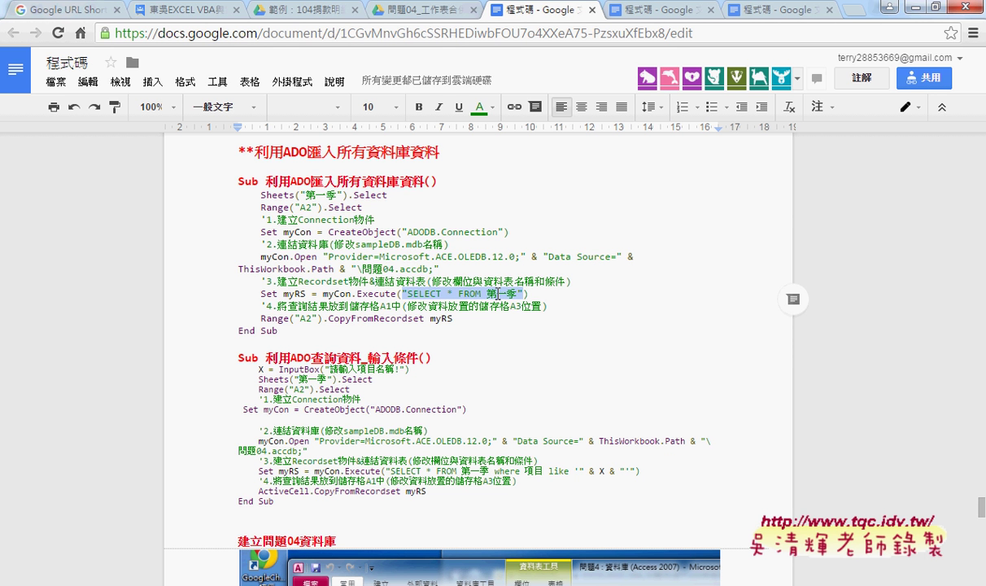
drag(306, 294, 285, 294)
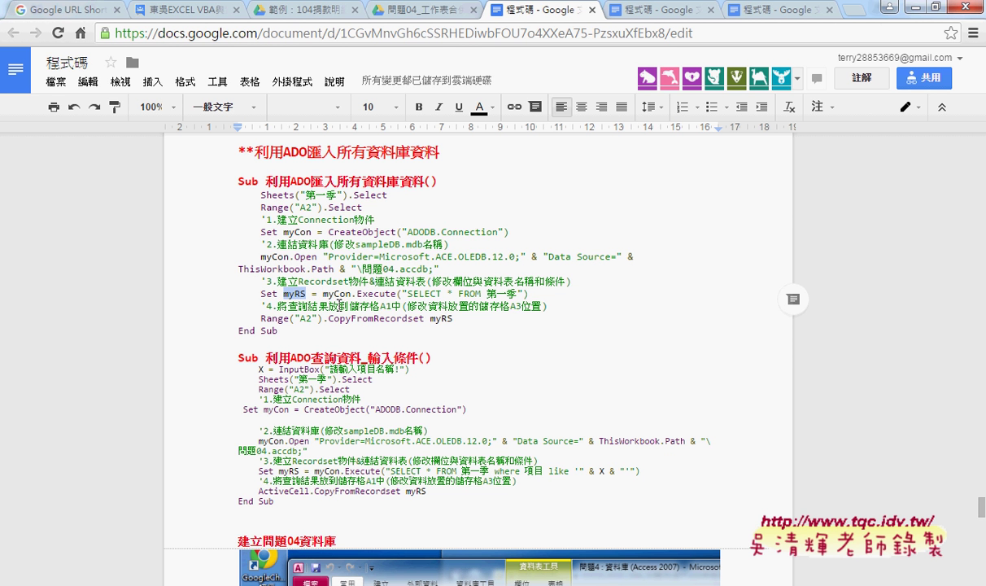
drag(260, 318, 322, 321)
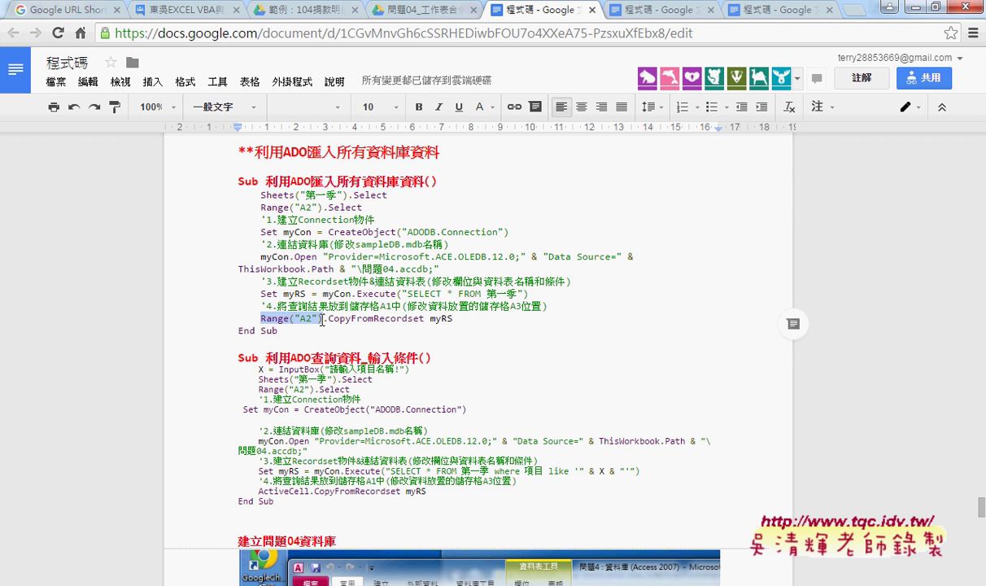
click(432, 318)
drag(432, 318, 460, 319)
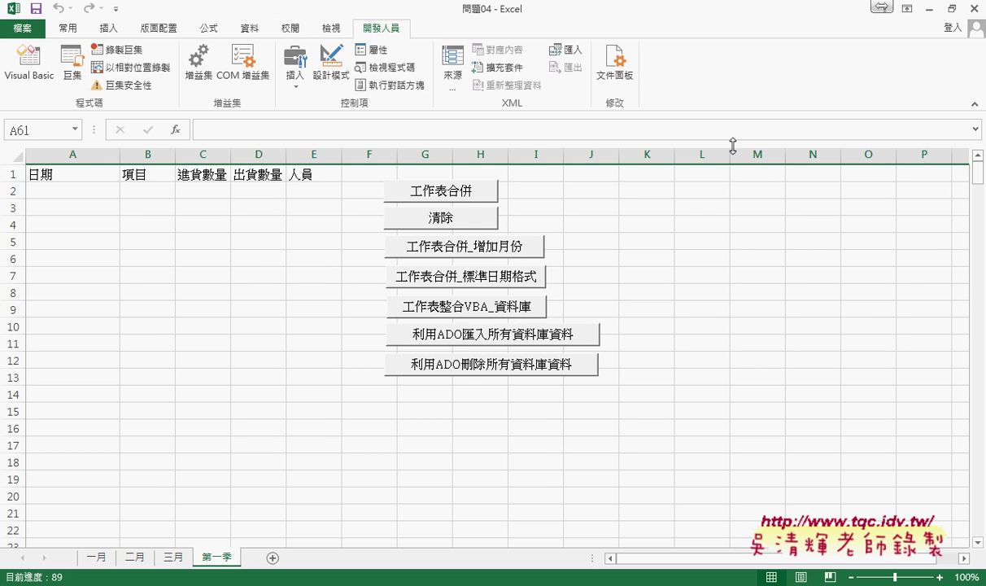
Step: Open the import button's assigned macro in VBA and step through it to the recordset query line
right_click(524, 335)
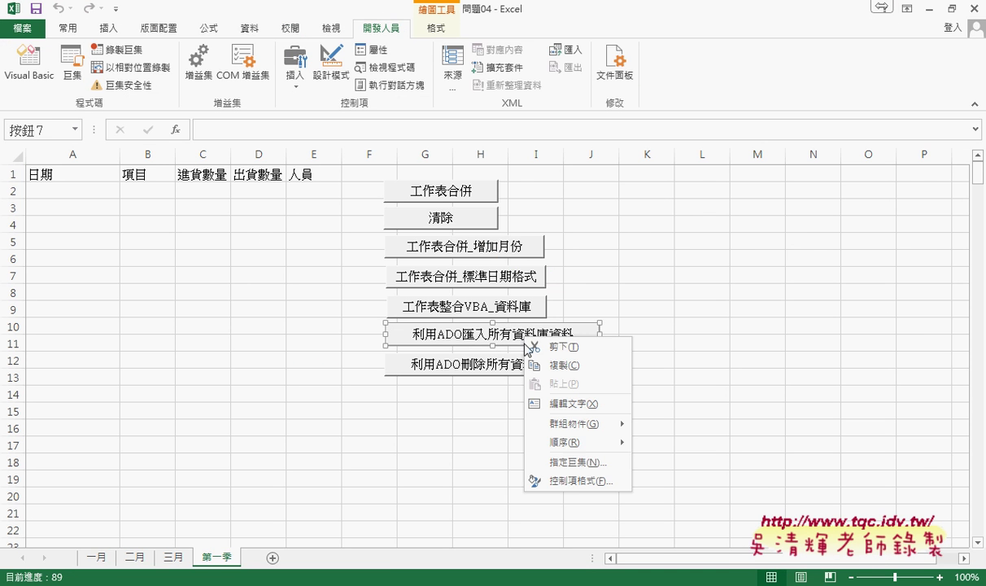
click(567, 461)
click(675, 319)
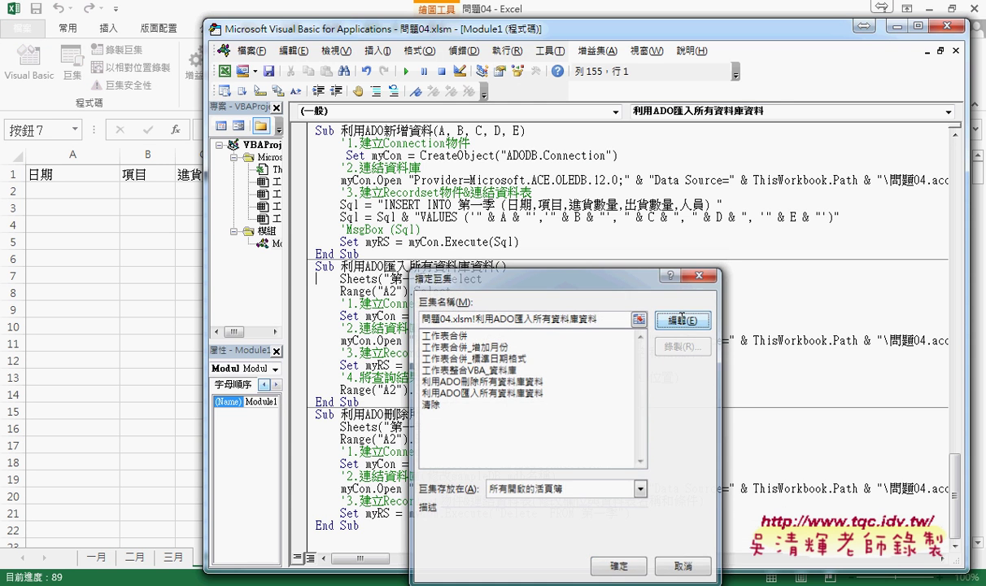
key(F8)
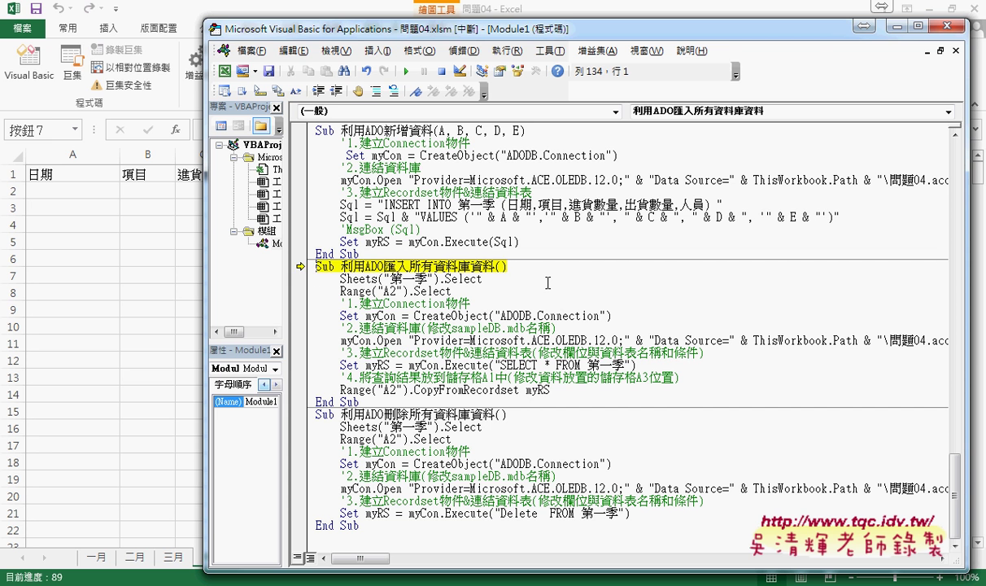
key(F8)
key(F8)
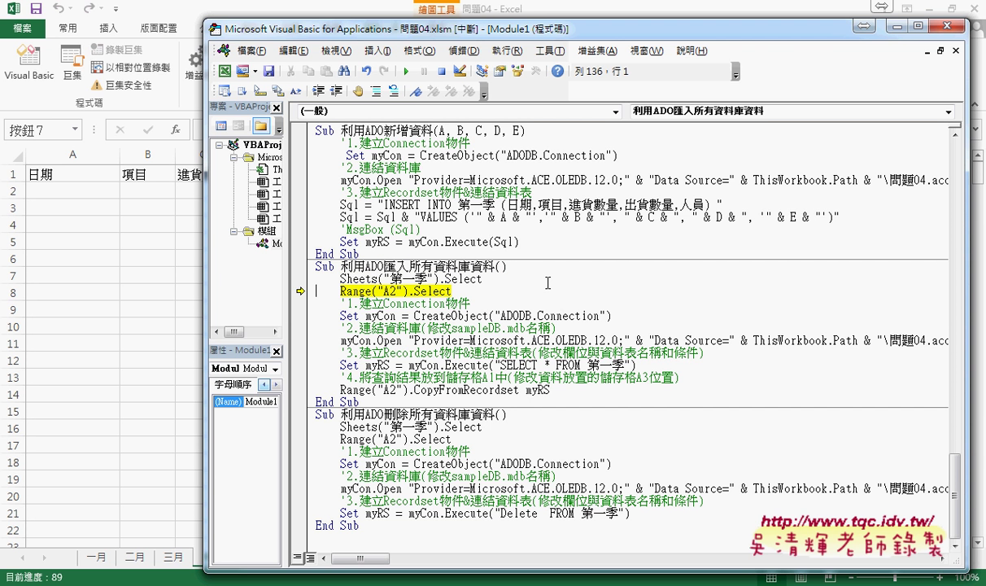
key(F8)
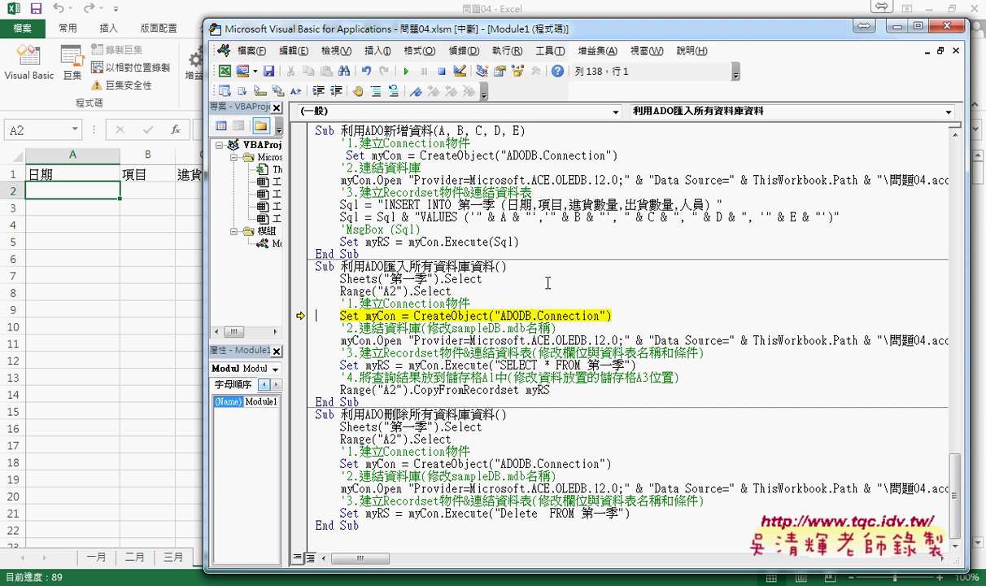
key(F8)
key(F8)
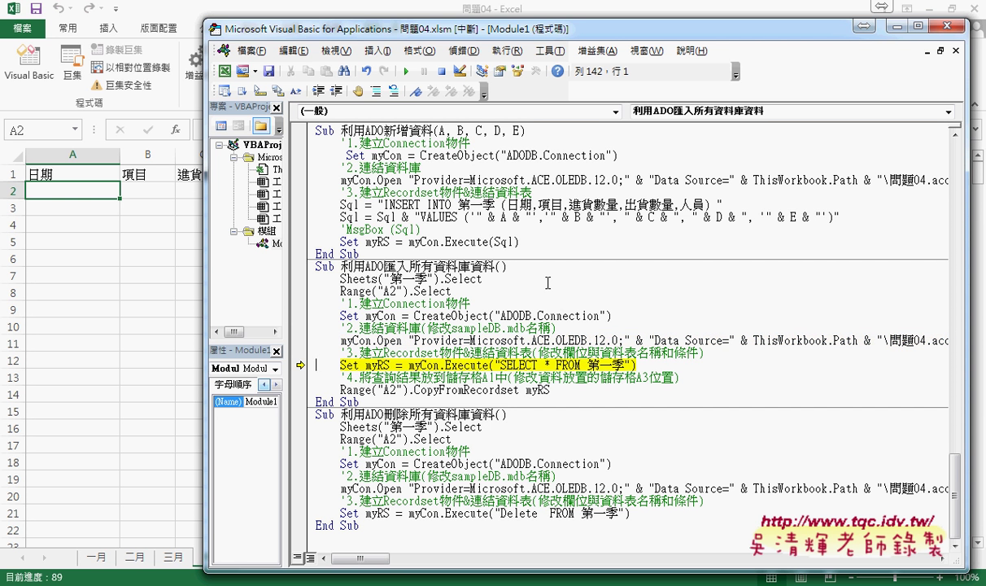
key(F8)
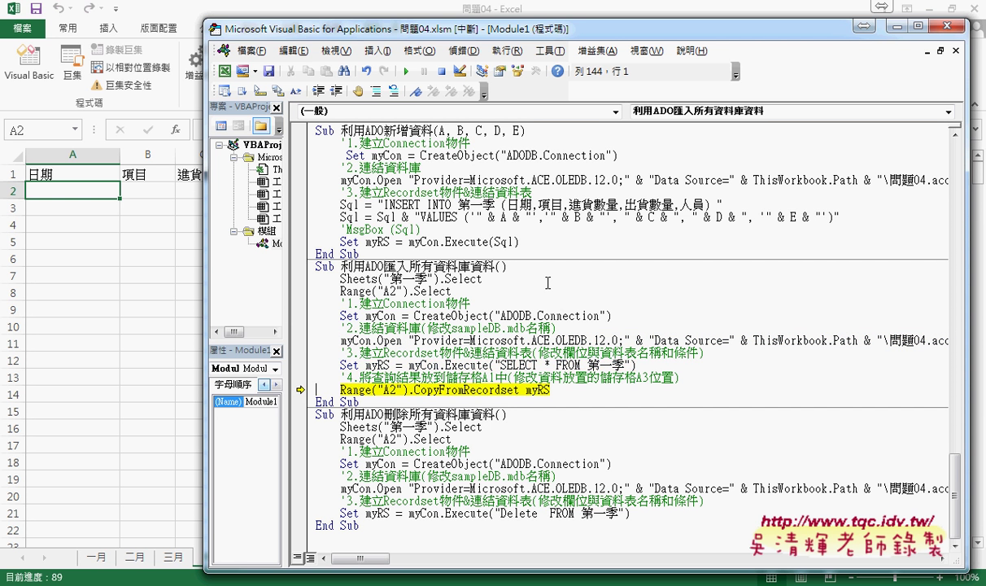
Step: Highlight the SELECT query, myRS and CopyFromRecordset, then step over the copy to fill 第一季 from A2
drag(445, 366, 646, 368)
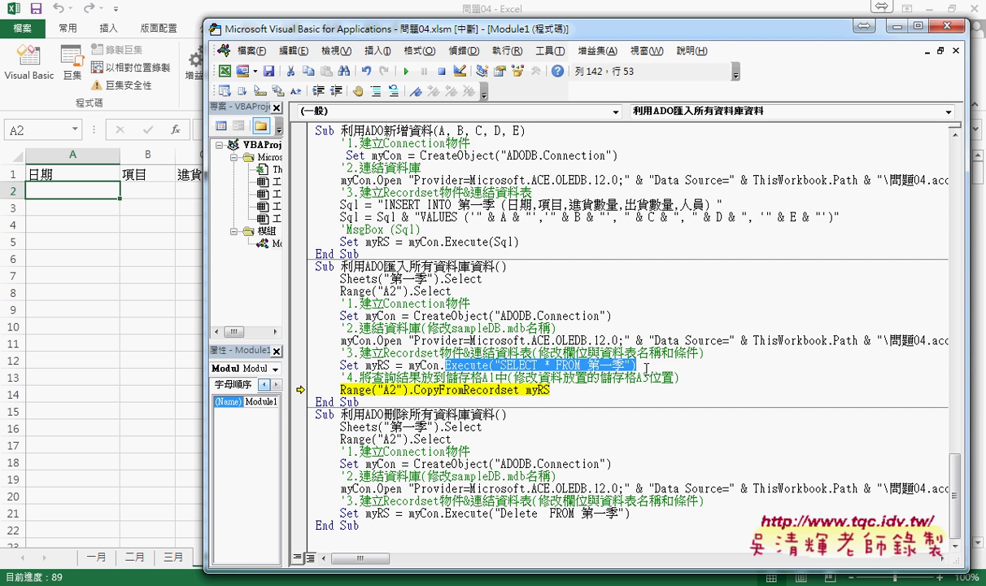
double_click(377, 365)
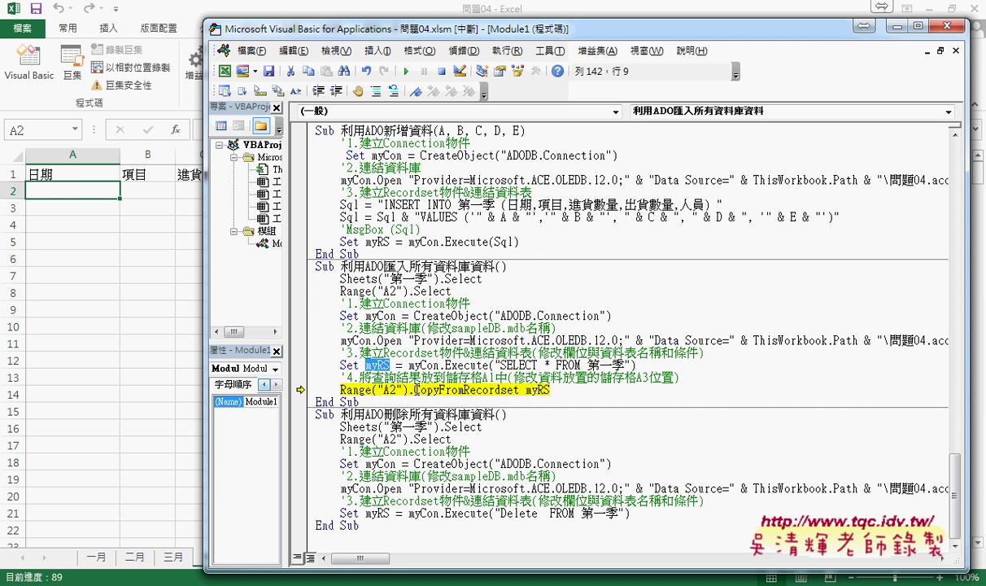
drag(415, 389, 518, 392)
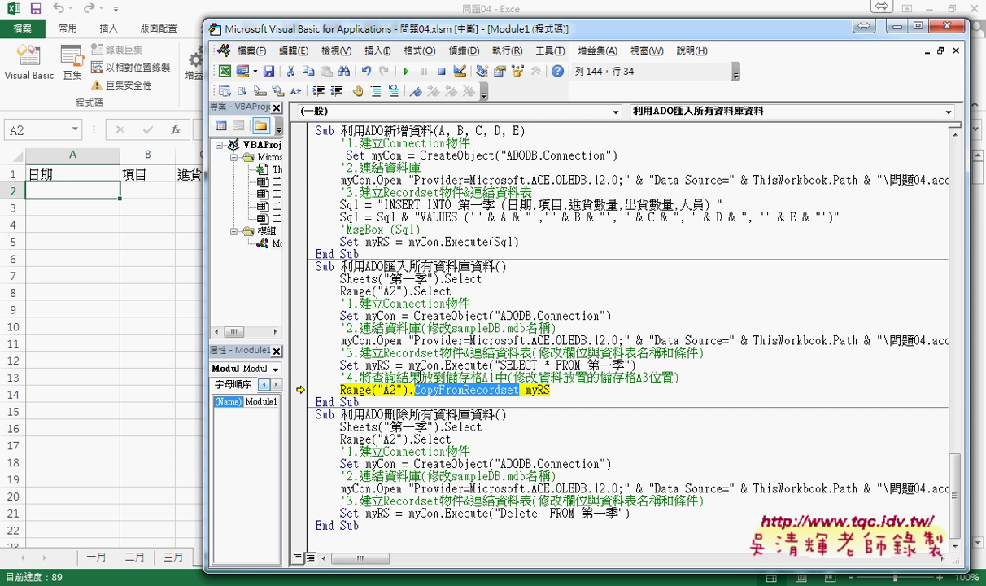
click(518, 391)
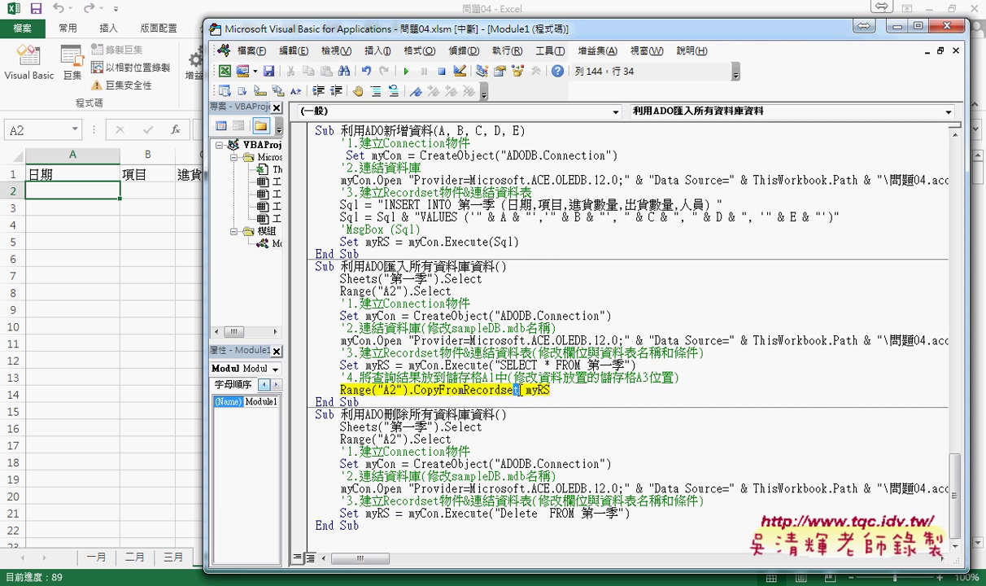
drag(518, 391, 465, 390)
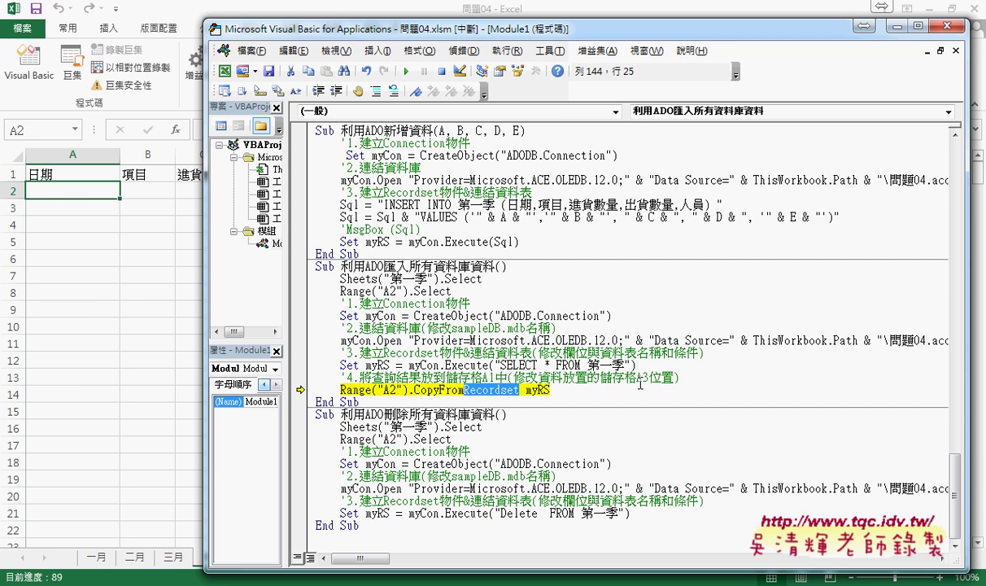
key(F8)
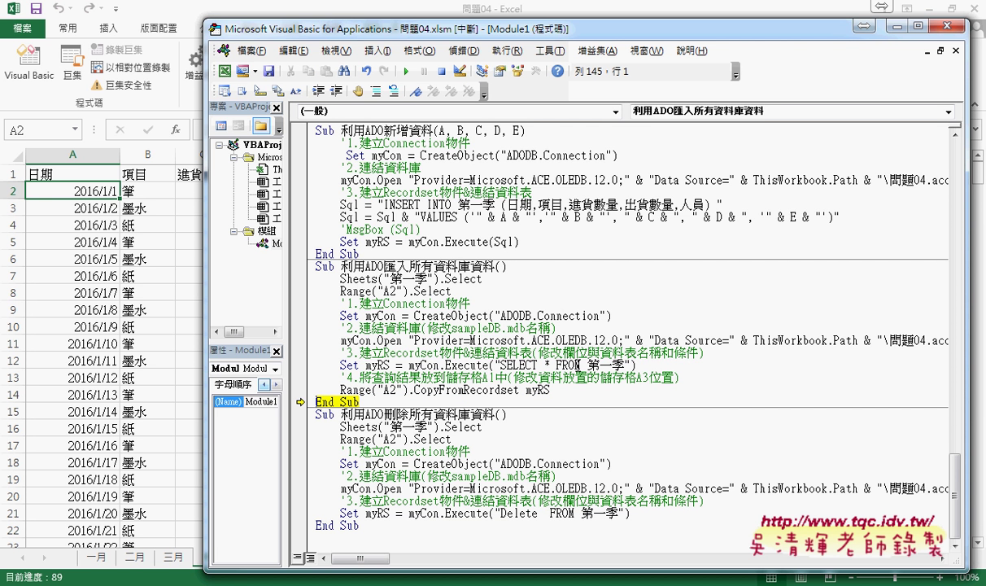
Step: Reposition the VBA editor and open a new line after the CopyFromRecordset line
drag(209, 190, 287, 188)
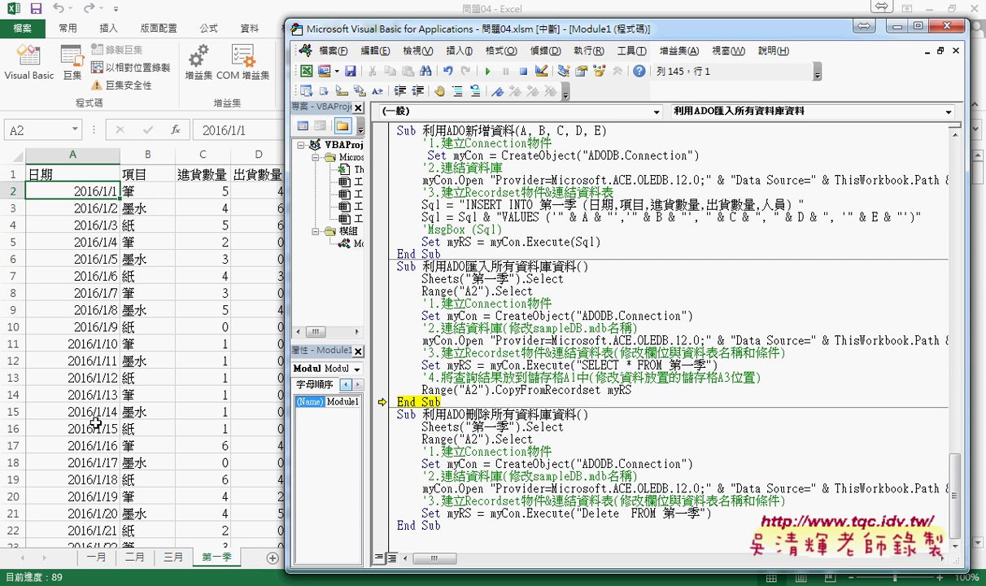
drag(380, 30, 231, 33)
click(491, 388)
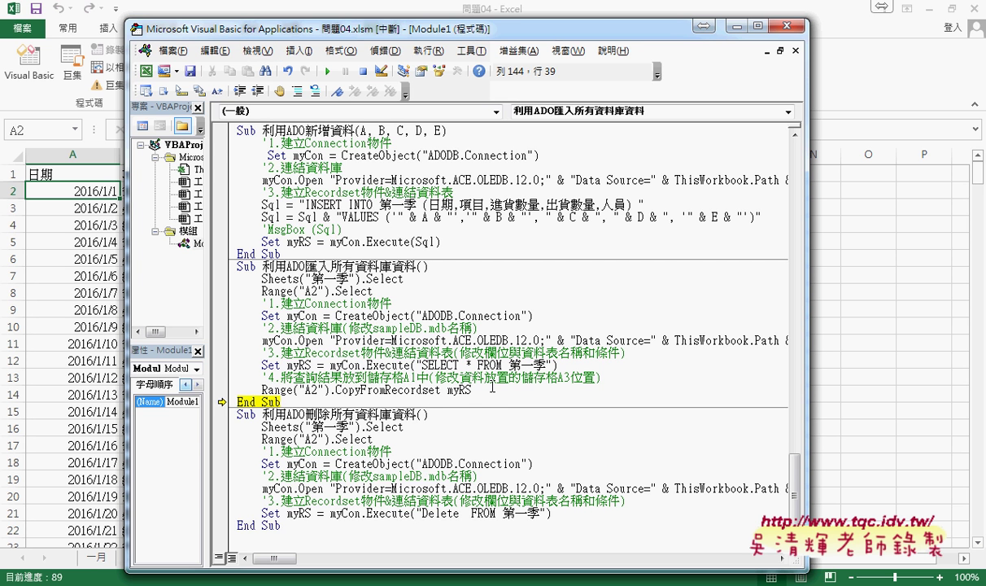
key(Return)
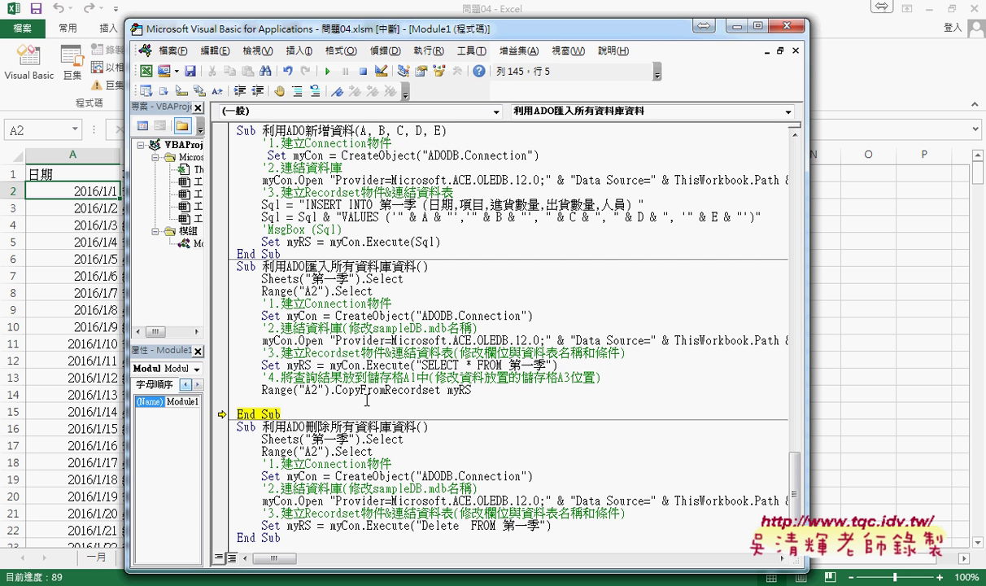
Step: Start the new line with Range("A2:A" built from the copied Range("A2") reference
text(r)
key(Up)
key(Left)
key(shift+Right)
key(shift+Right)
key(shift+Right)
key(shift+Right)
key(shift+Right)
key(shift+Left)
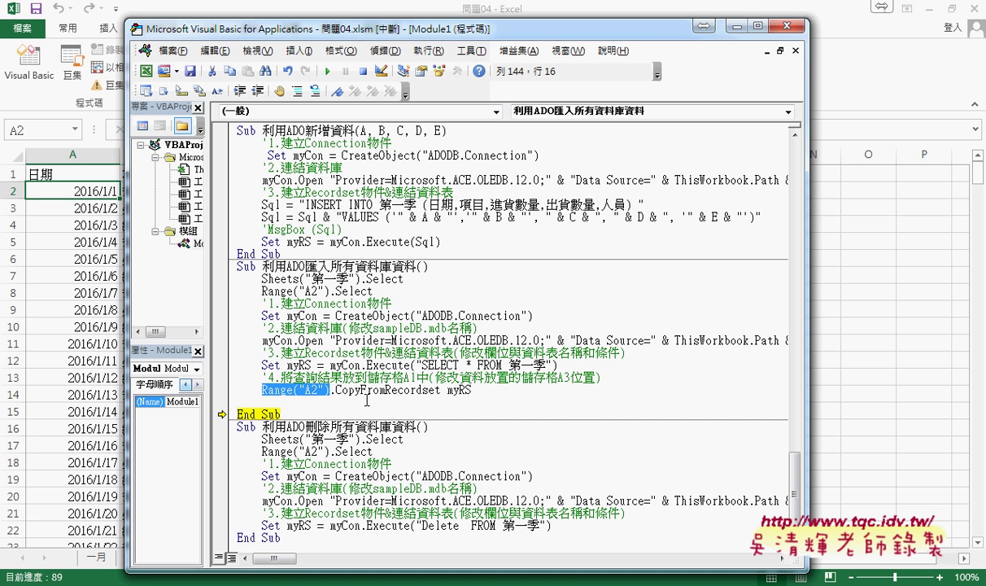
key(ctrl+c)
key(Down)
key(ctrl+v)
key(Left)
key(Left)
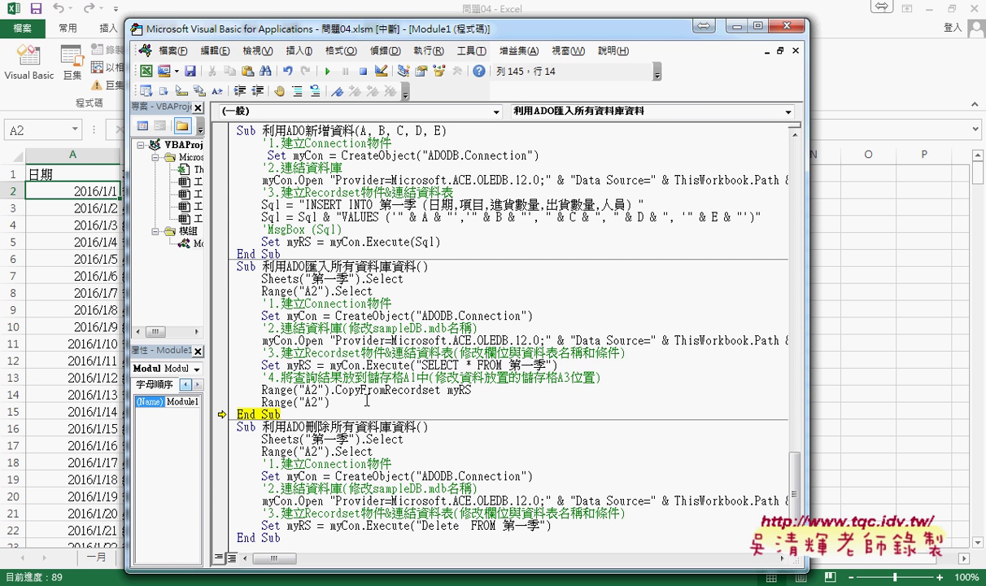
text(:)
text(A)
key(Right)
Step: Append range("A1").End(xlDown).Row to the range reference, dismissing the resulting compile error
text(ran)
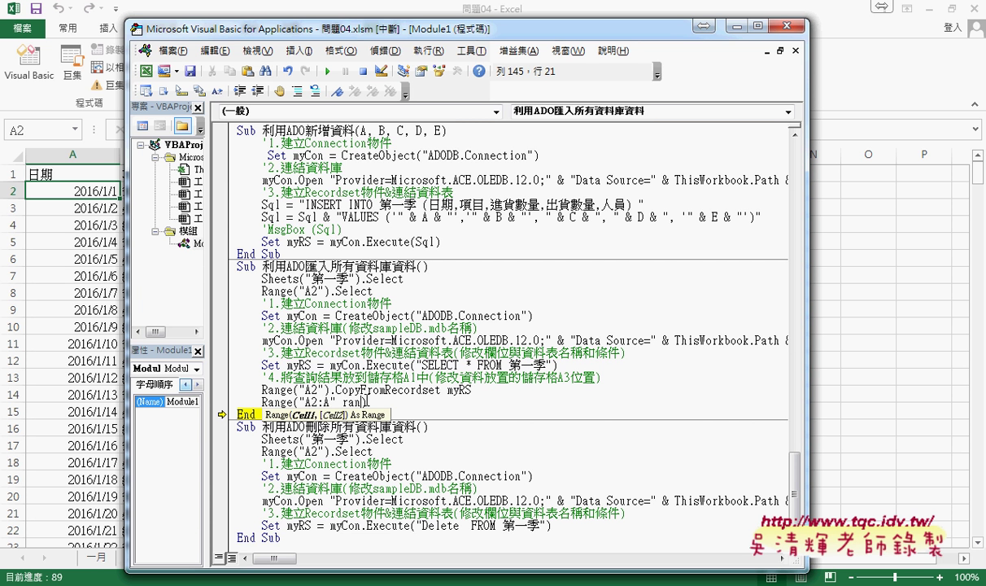
text(ge()
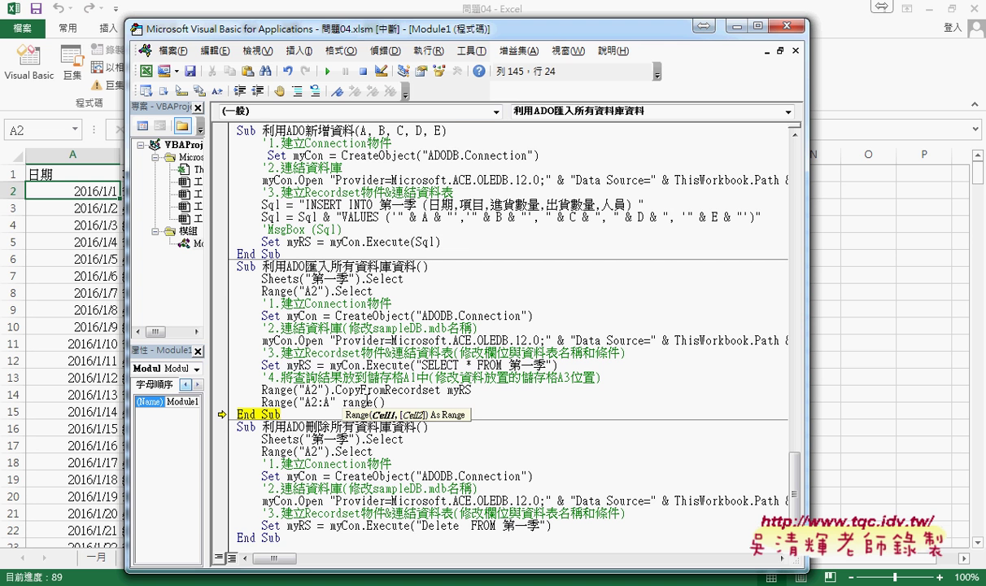
text("A1)
text(")
key(End)
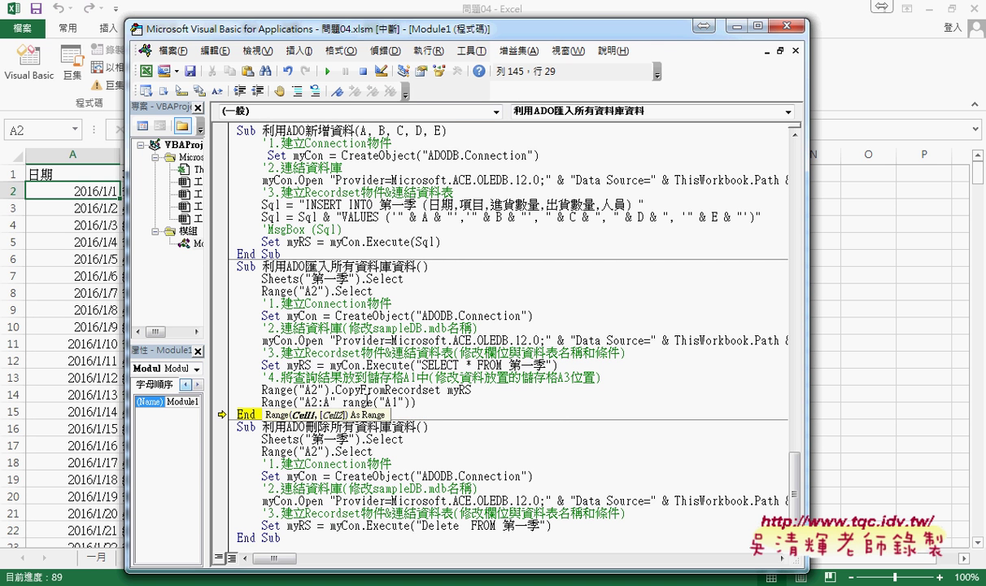
text(.end ()
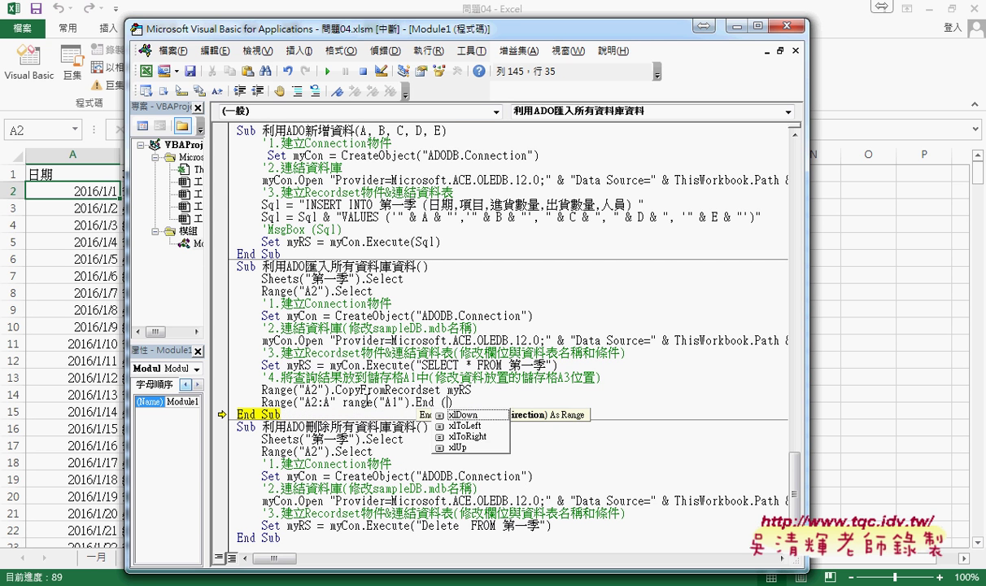
text(xlDown)
key(End)
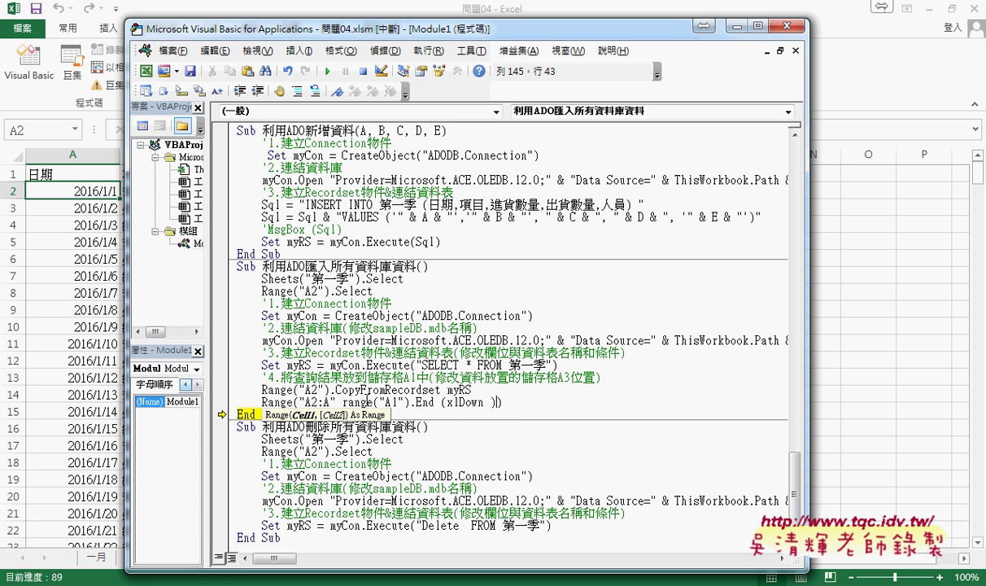
text(.ro)
text( ))
key(Down)
key(Return)
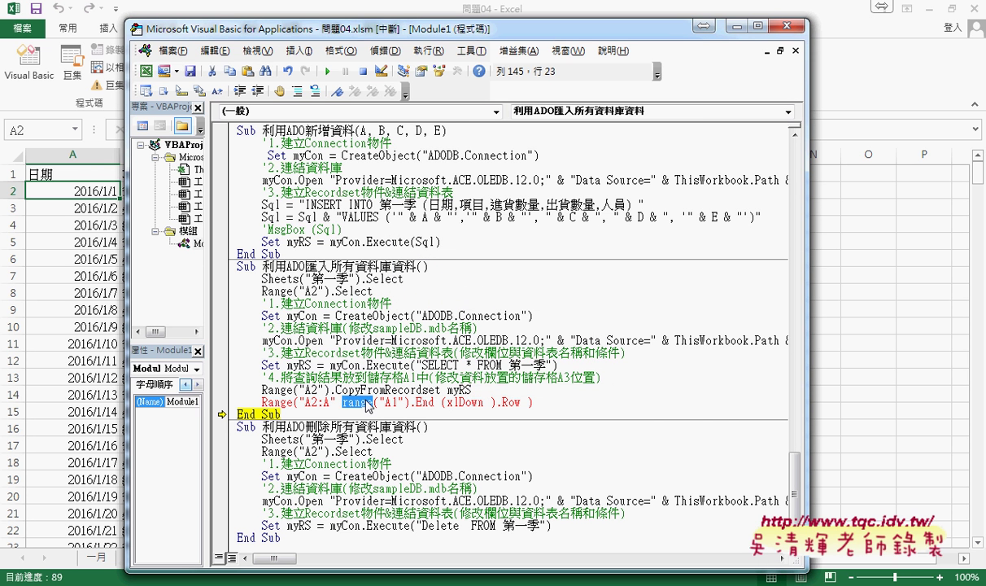
Step: Tidy the spacing around (xlDown) and finish the line with .NumberFormatLocal = ""
click(441, 402)
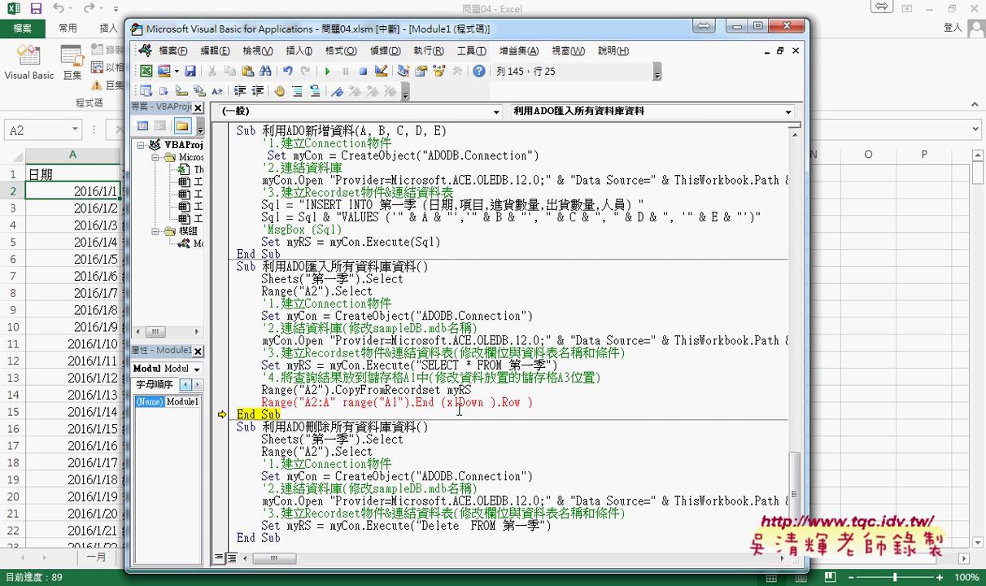
key(BackSpace)
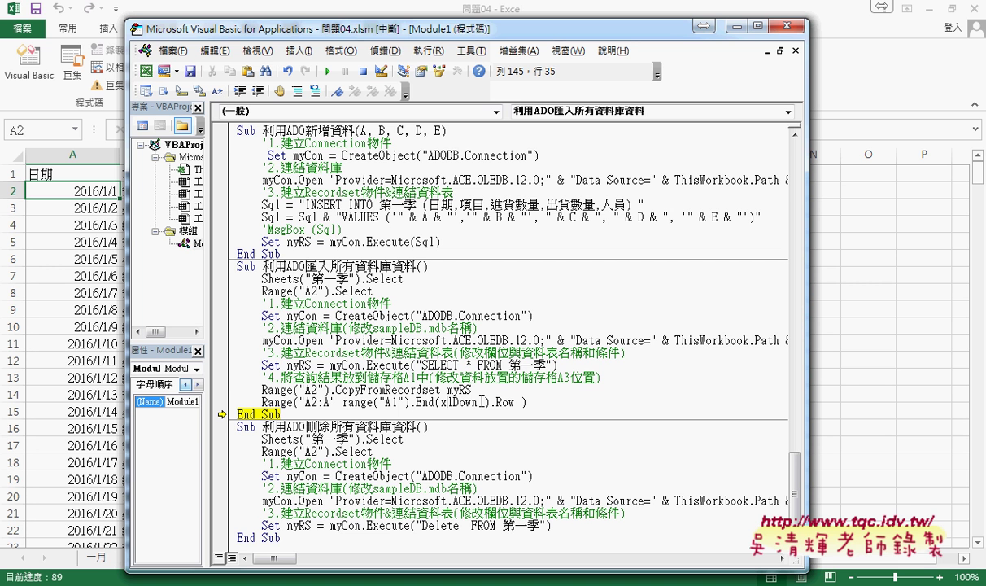
key(Right)
key(Right)
key(Right)
key(Right)
key(Right)
key(Right)
key(Right)
key(Right)
key(Delete)
key(End)
text(.)
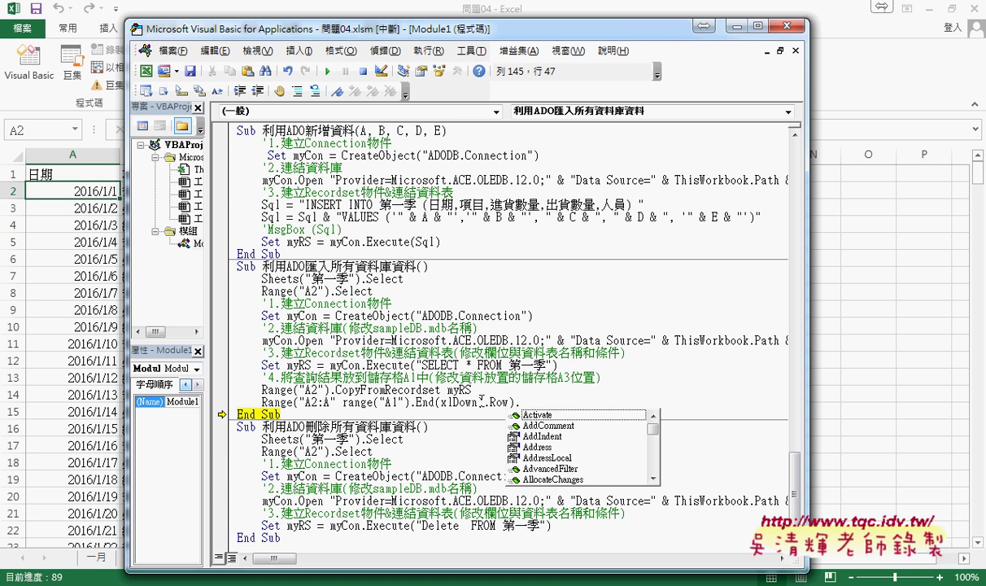
text(n)
key(Down)
key(Down)
key(Down)
key(Down)
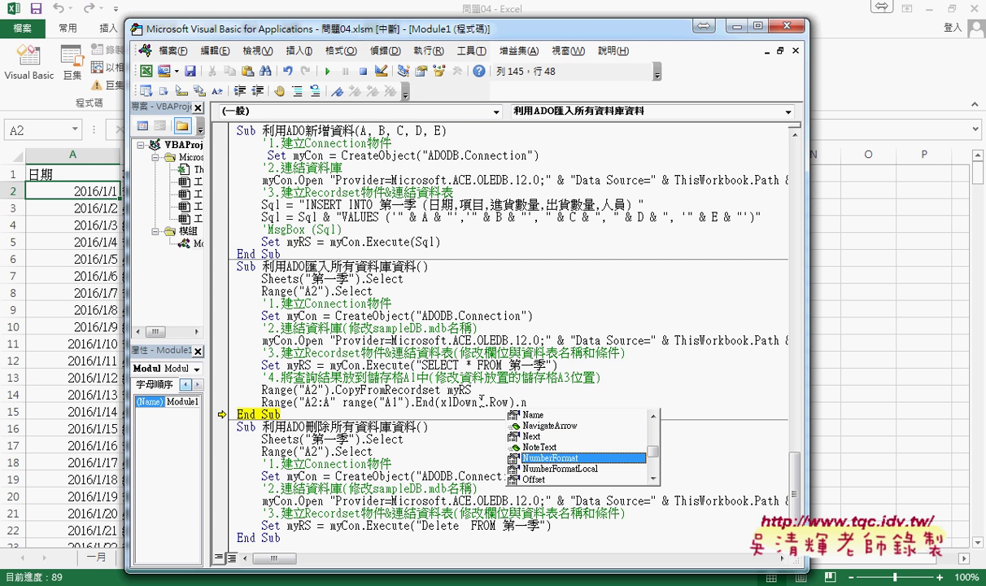
key(Down)
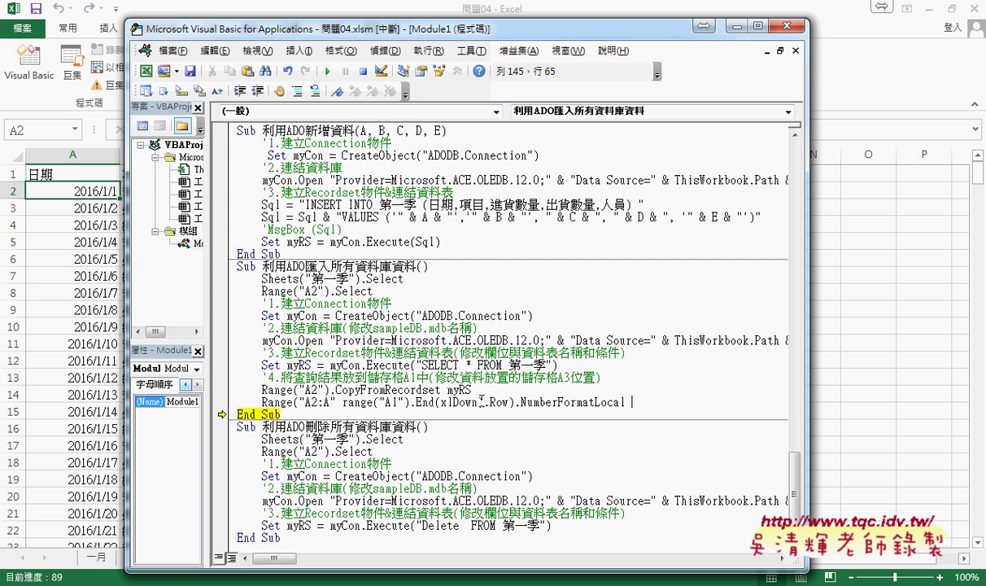
text(="")
key(shift+Left)
key(shift+Left)
Step: Dismiss the compile error and place the caret before range("A1") on the new format line
scroll(643, 382, up, 5)
scroll(638, 357, up, 3)
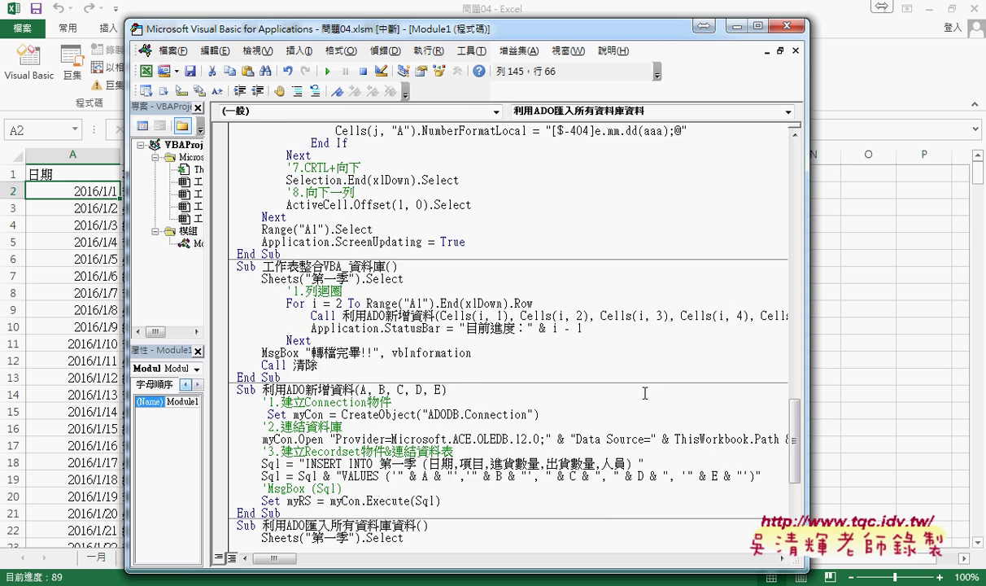
scroll(636, 341, up, 2)
click(553, 243)
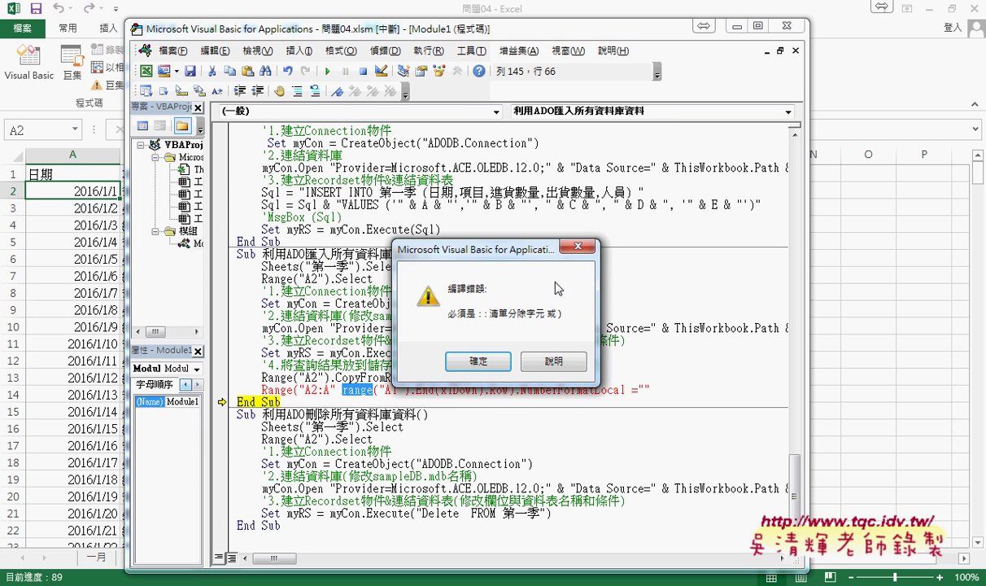
click(480, 356)
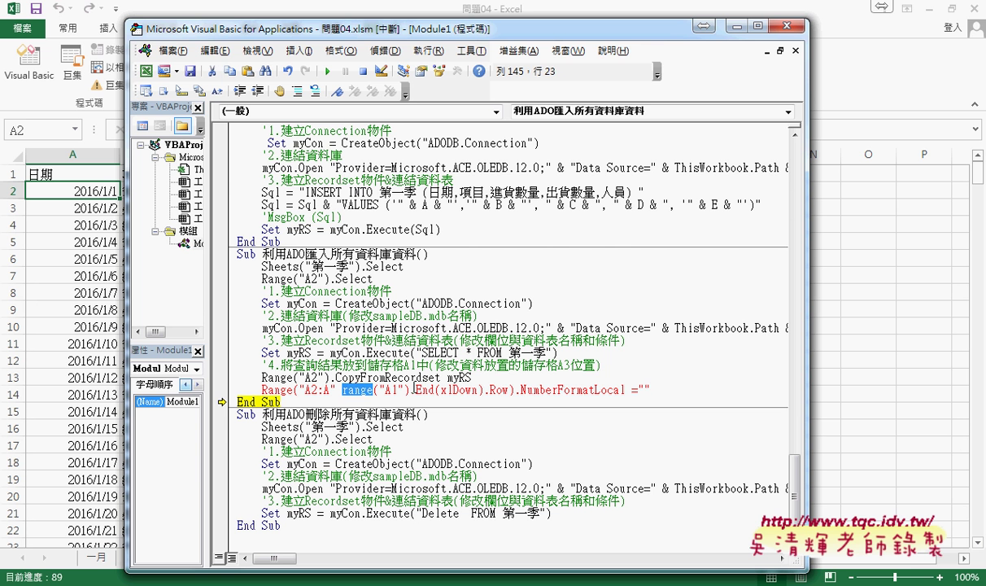
key(Left)
Step: Join "A2:A" with & and paste the [$-404]e.mm.dd(aaa);@ format into NumberFormatLocal
text(&)
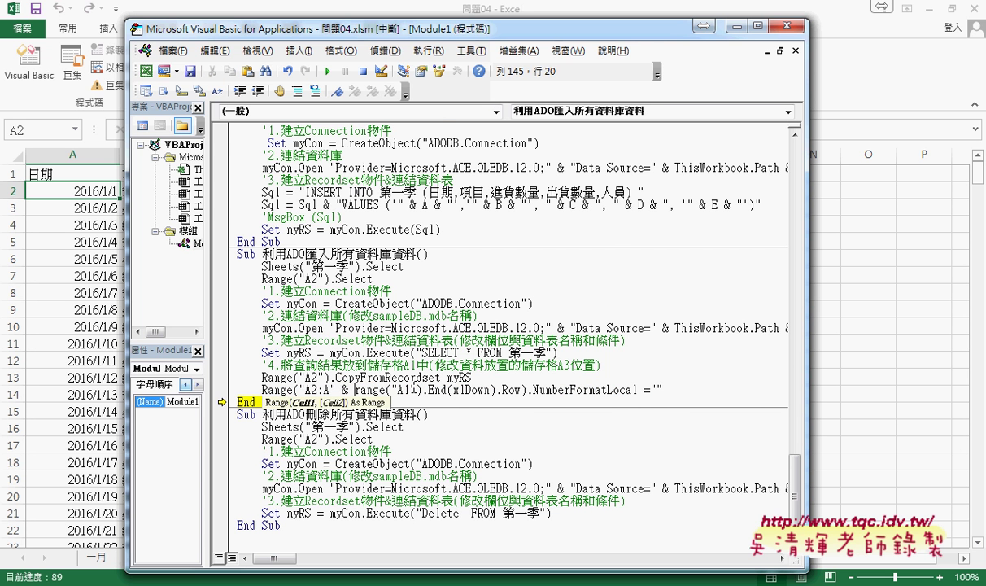
scroll(501, 360, up, 7)
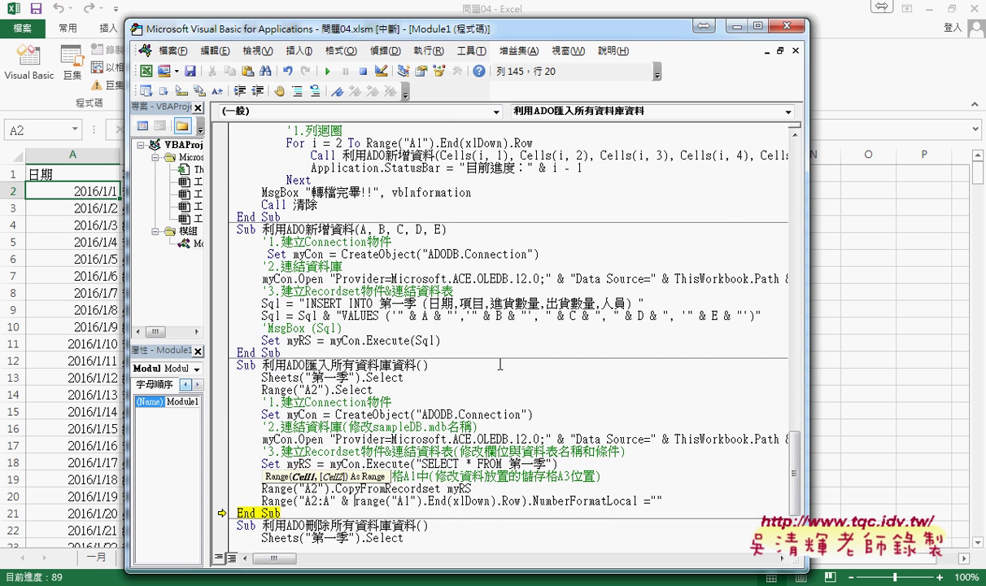
scroll(501, 360, up, 2)
scroll(501, 360, up, 2)
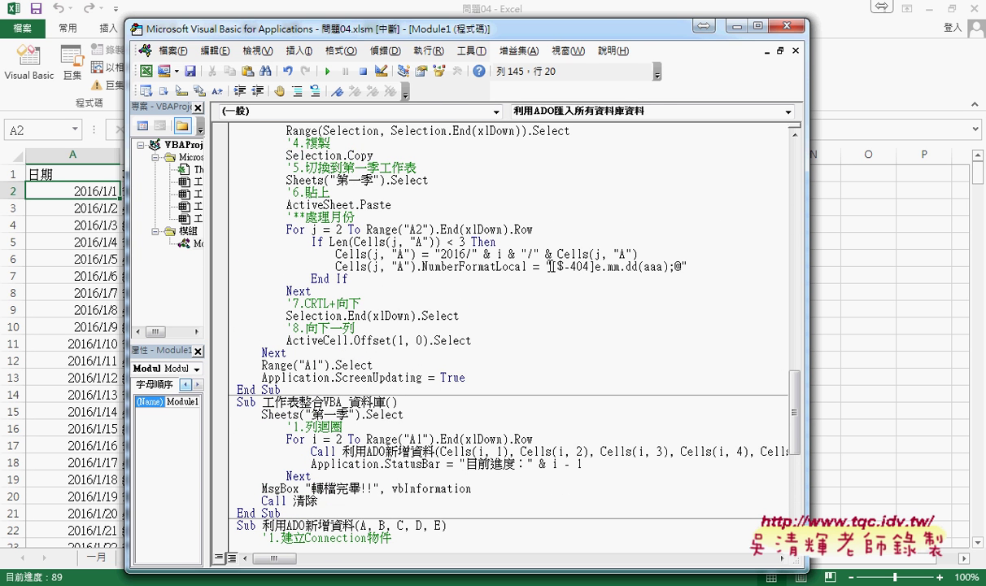
drag(553, 266, 682, 266)
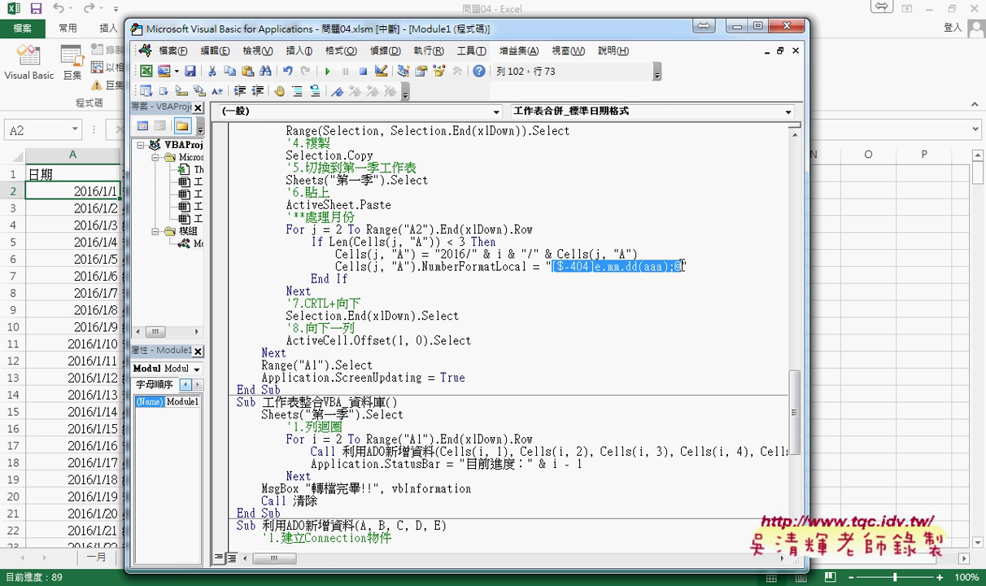
scroll(618, 280, down, 7)
scroll(626, 297, down, 4)
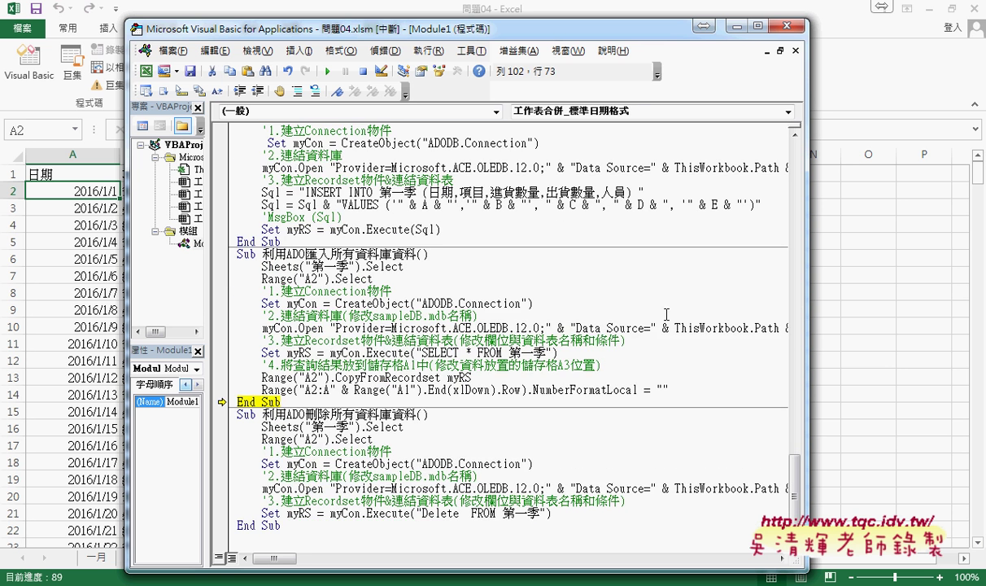
key(ctrl+v)
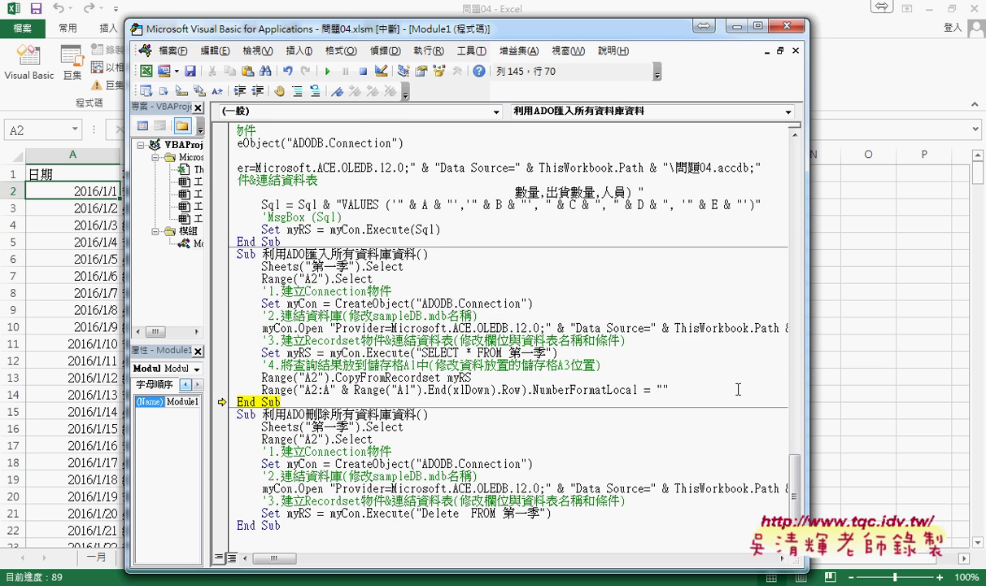
drag(286, 558, 274, 558)
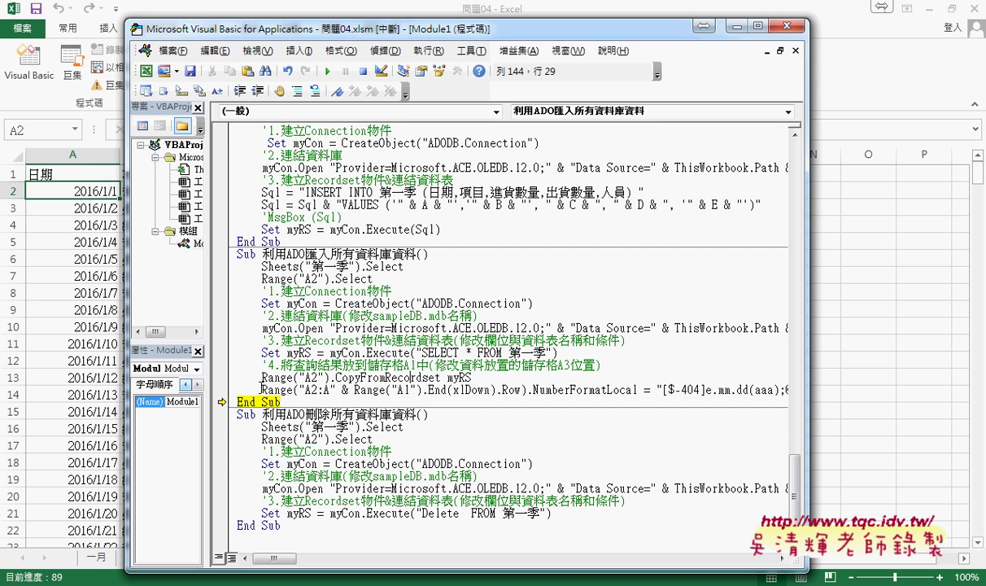
Step: Make the date-format line the next statement and execute it with F8
drag(261, 389, 526, 389)
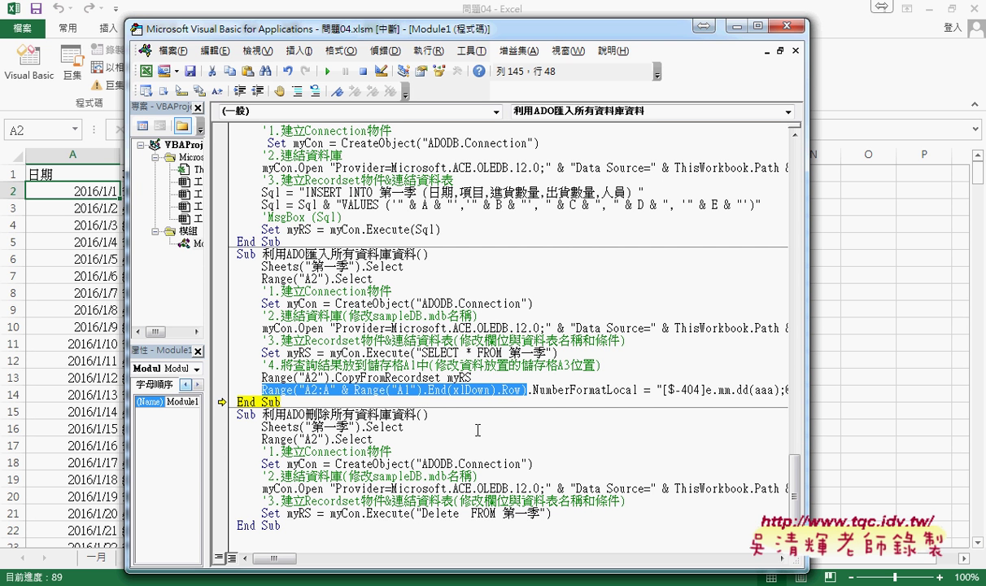
drag(222, 401, 222, 389)
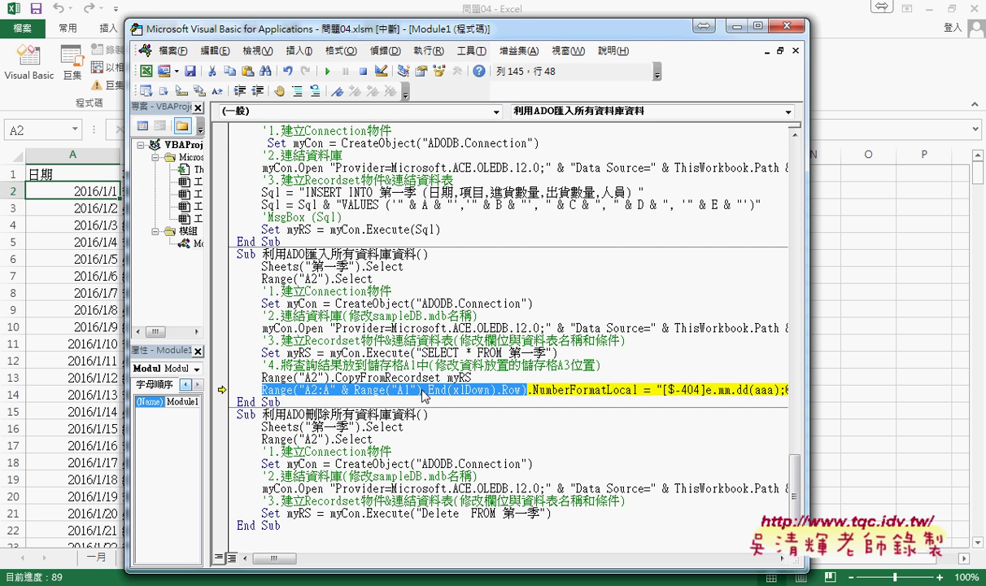
key(F8)
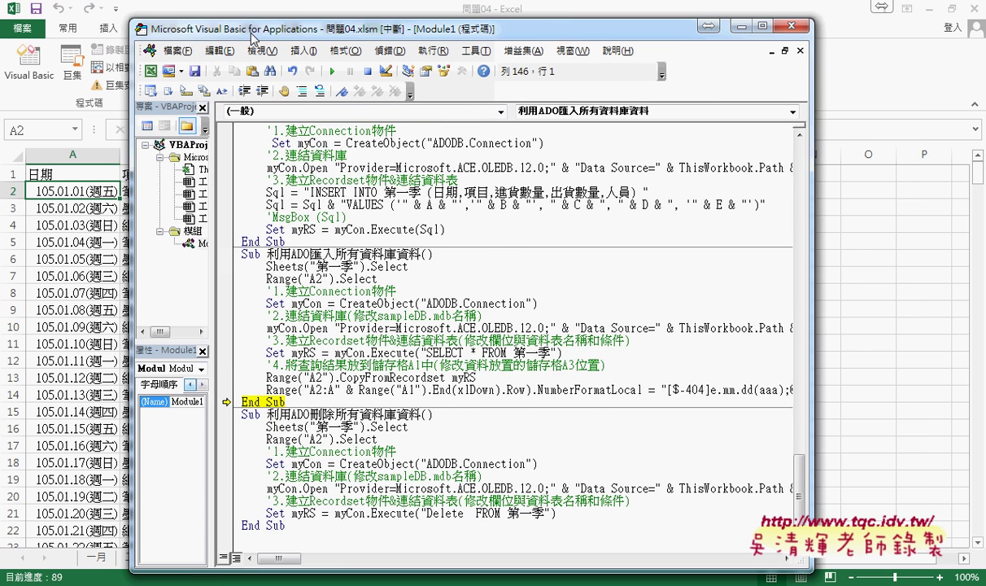
Step: Highlight the Range and column-range parts of the date-format statement, then return to the Excel workbook
drag(256, 30, 360, 29)
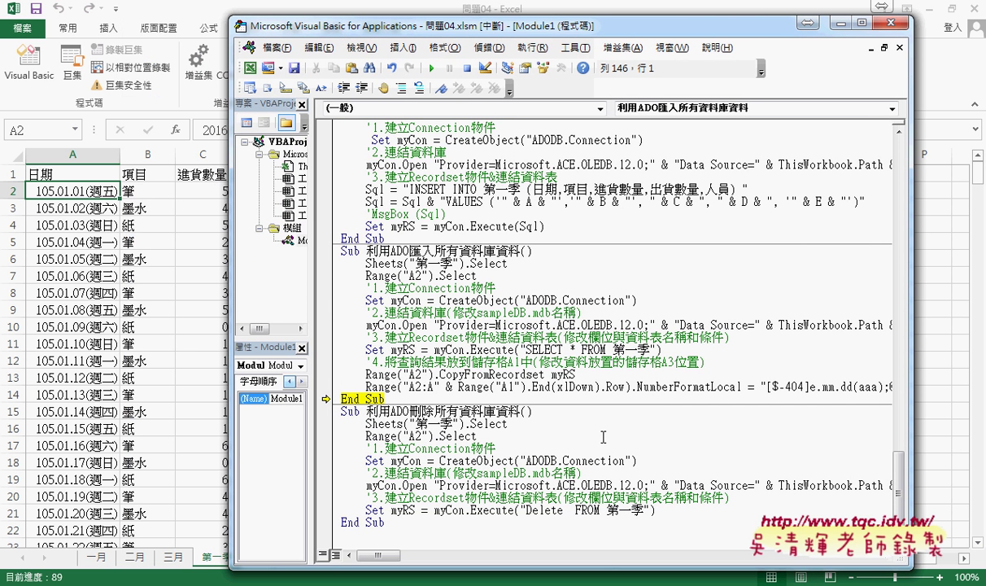
click(530, 387)
double_click(373, 387)
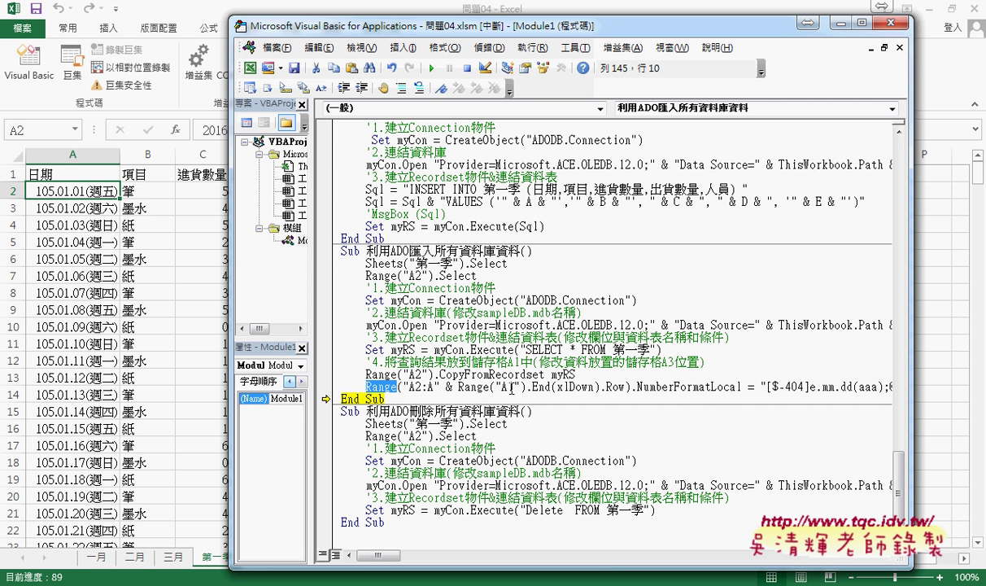
drag(404, 387, 735, 387)
click(632, 387)
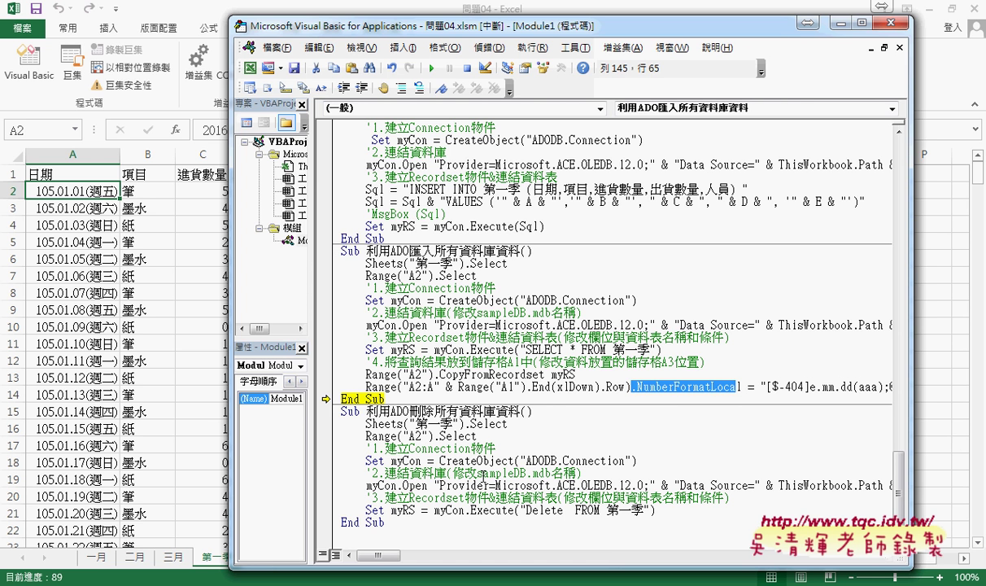
click(488, 472)
click(183, 338)
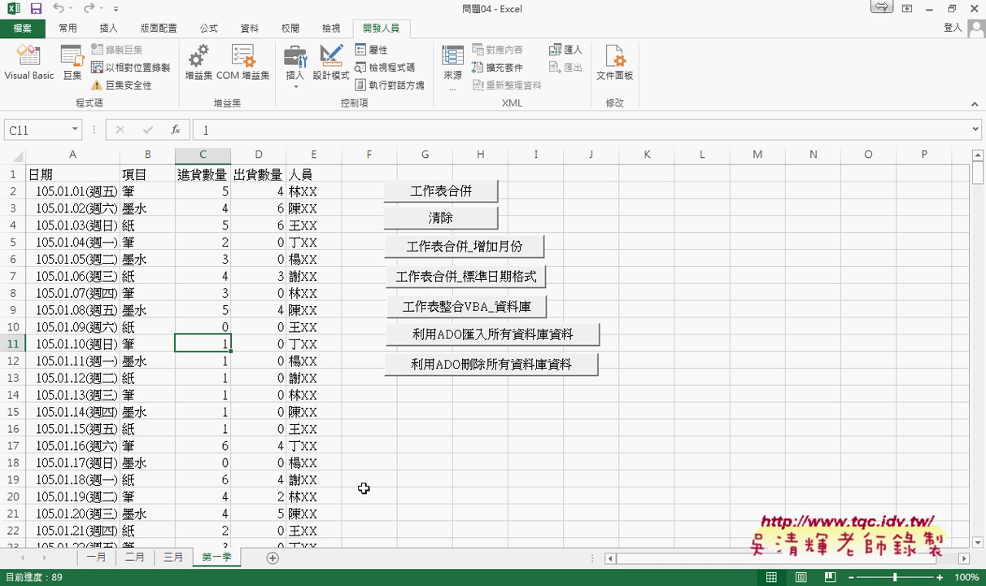
Step: Bring the VBA editor forward and highlight the import procedure and its copy-to-A2 line
mouse_move(346, 520)
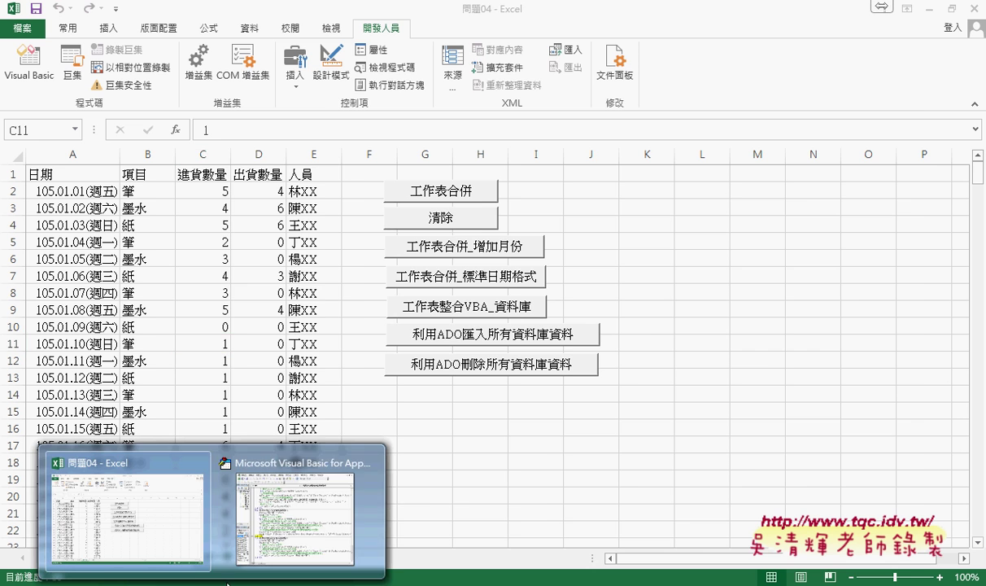
click(269, 496)
drag(324, 249, 401, 400)
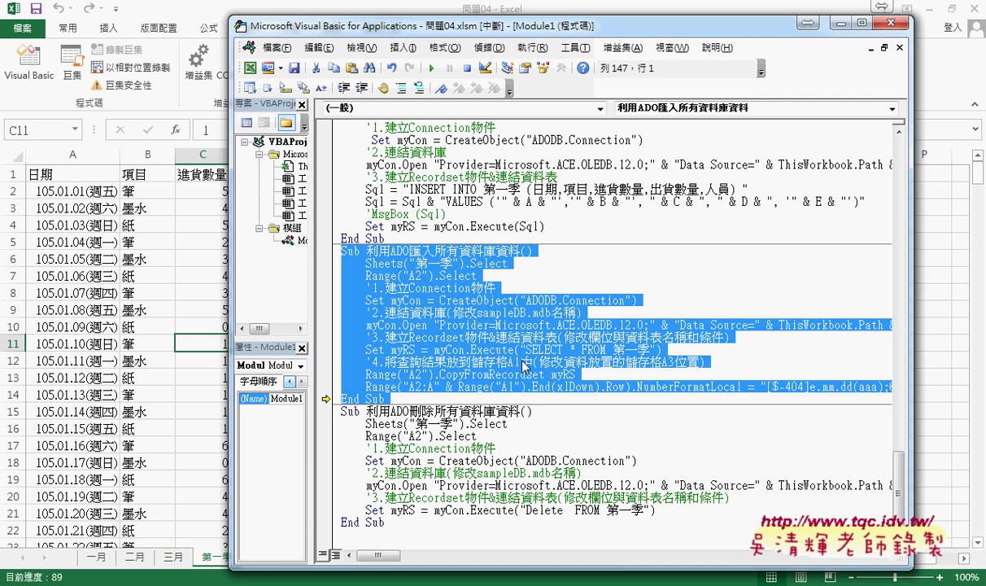
click(407, 521)
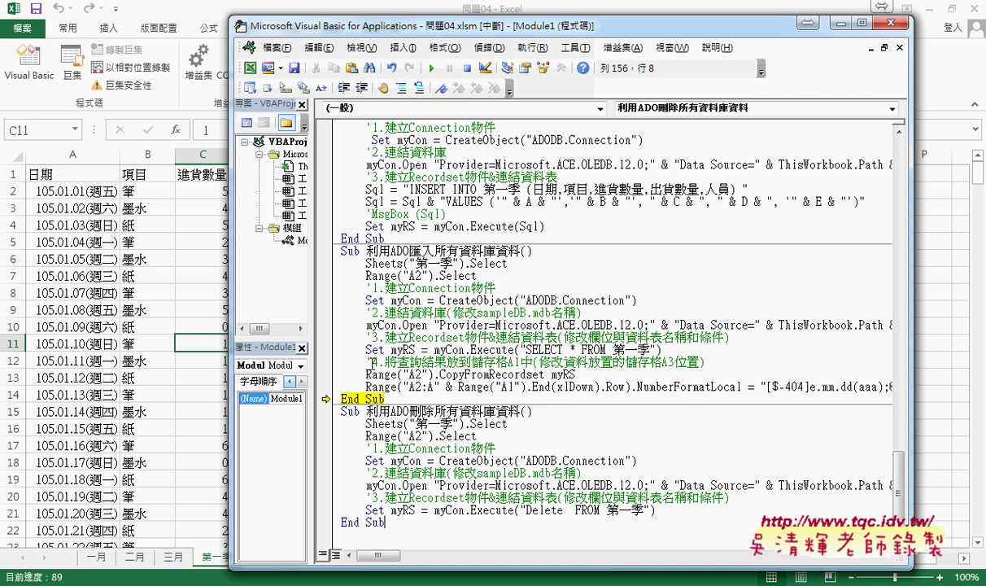
drag(366, 361, 809, 376)
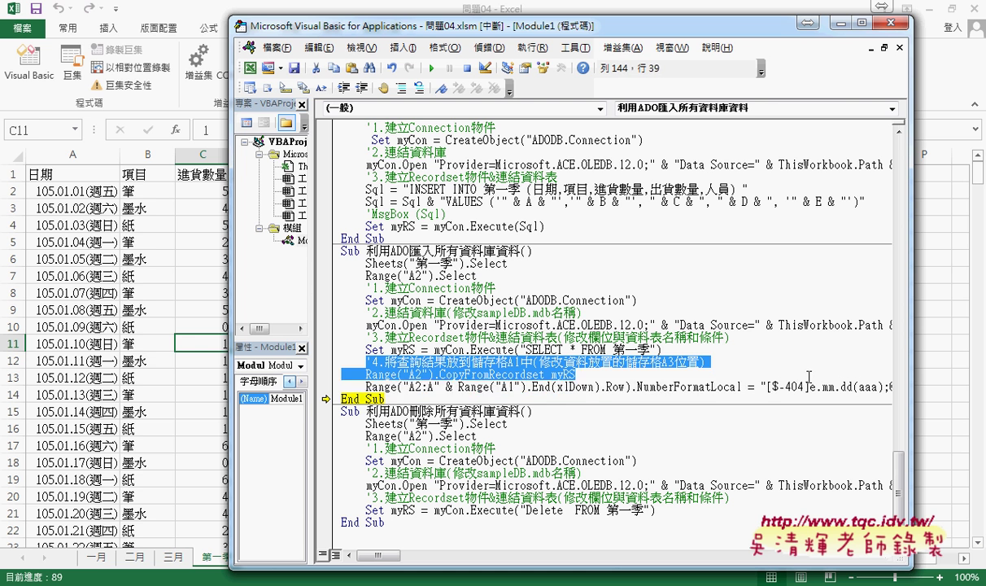
click(434, 494)
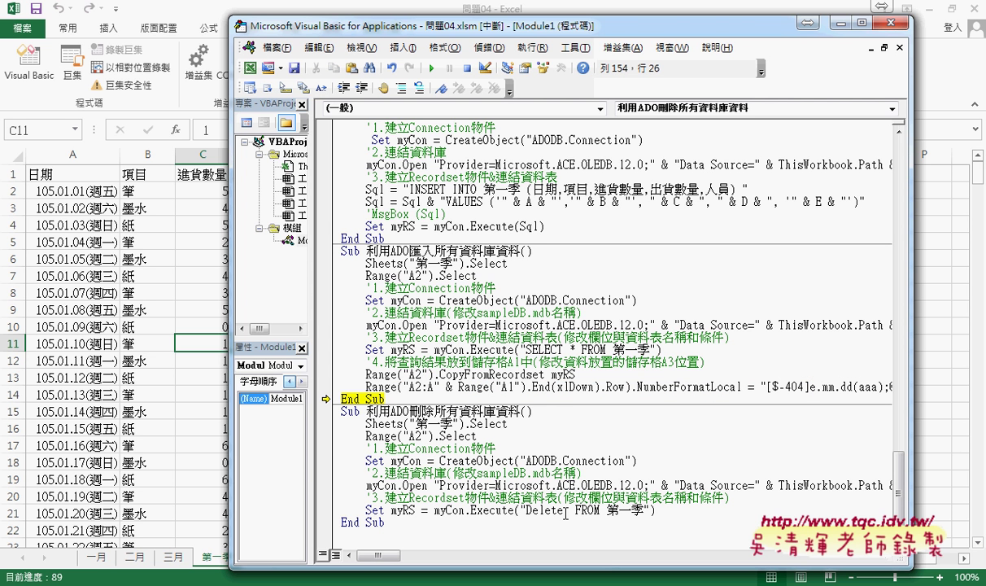
Step: Highlight SELECT * in the import query, then put the caret before FROM in 'Delete FROM 第一季'
double_click(541, 349)
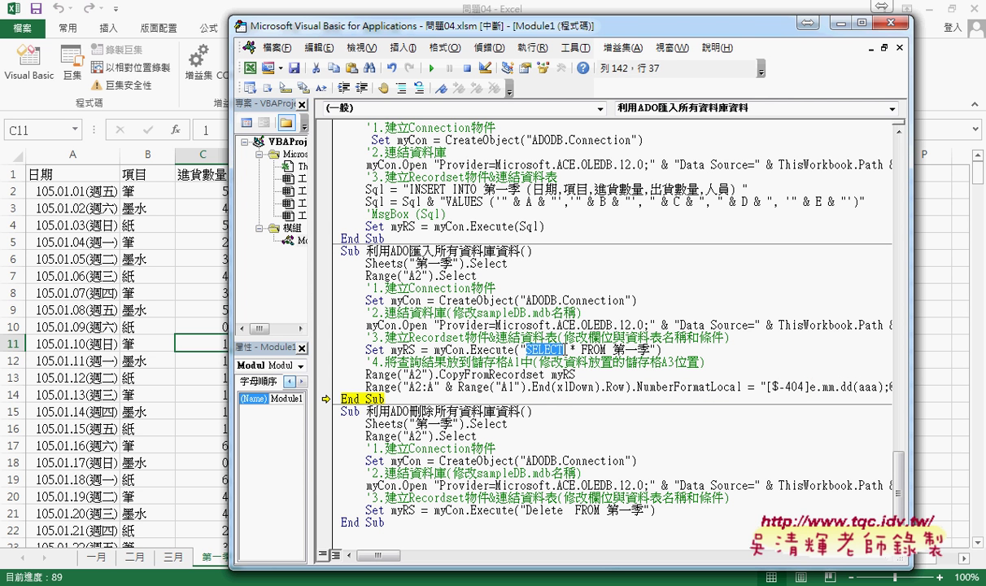
drag(567, 349, 579, 349)
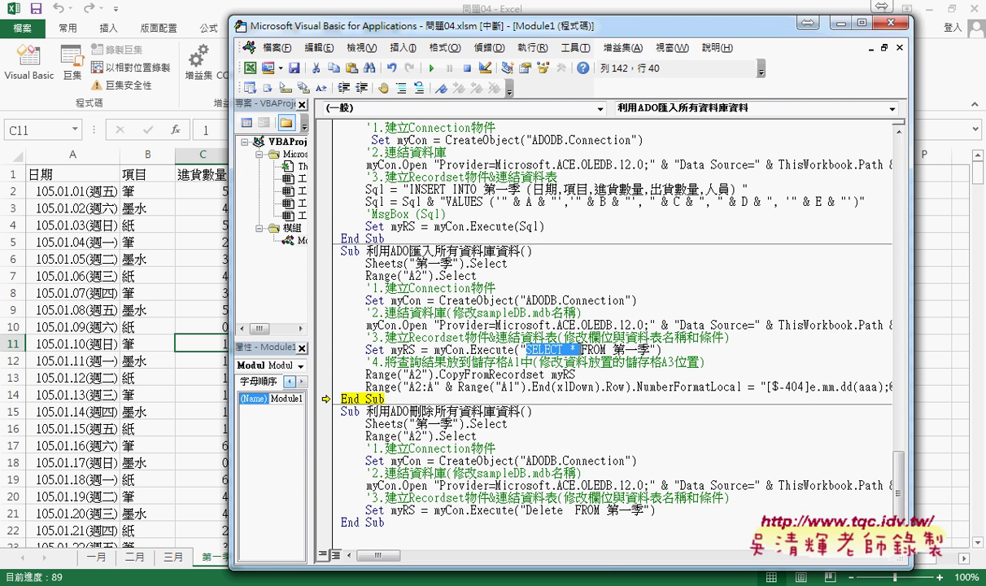
double_click(544, 510)
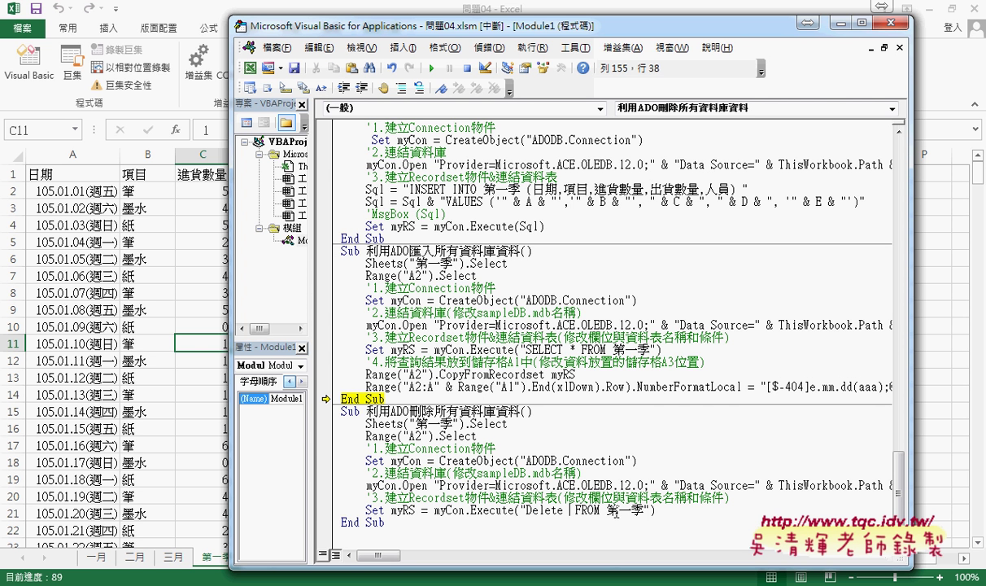
click(568, 510)
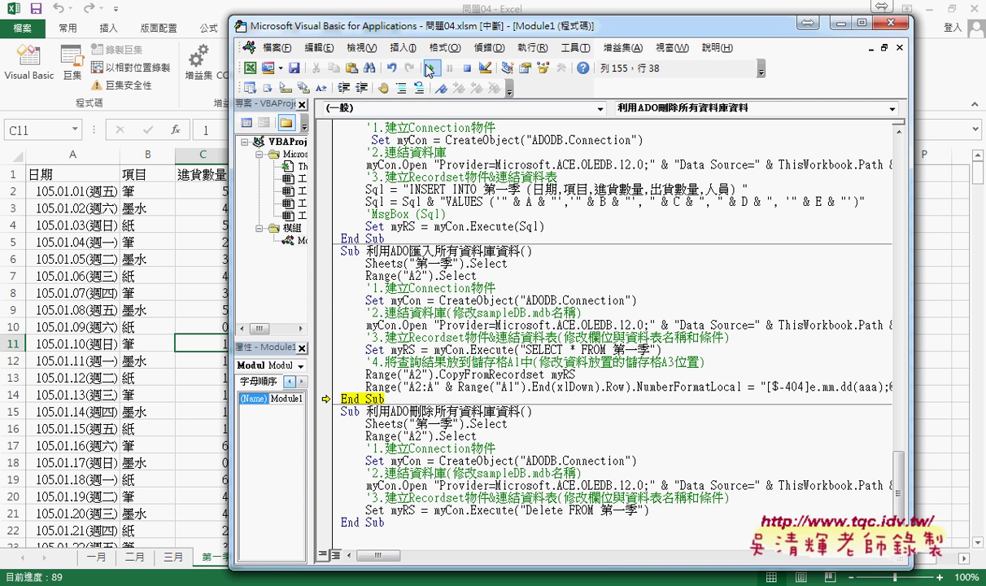
Step: Finish the paused macro, run 利用ADO刪除所有資料庫資料 from the worksheet button, and switch to Access
click(428, 69)
click(199, 289)
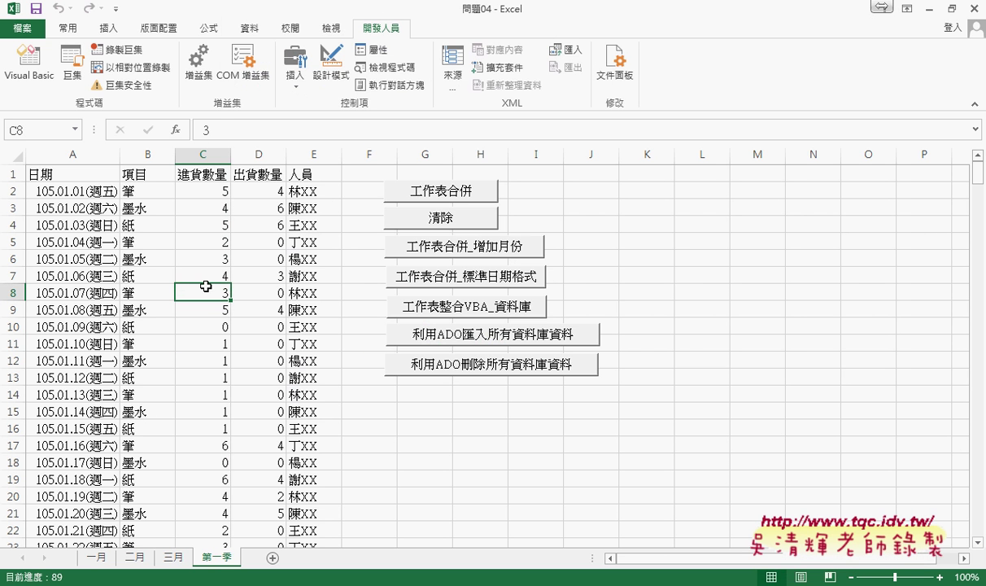
click(521, 366)
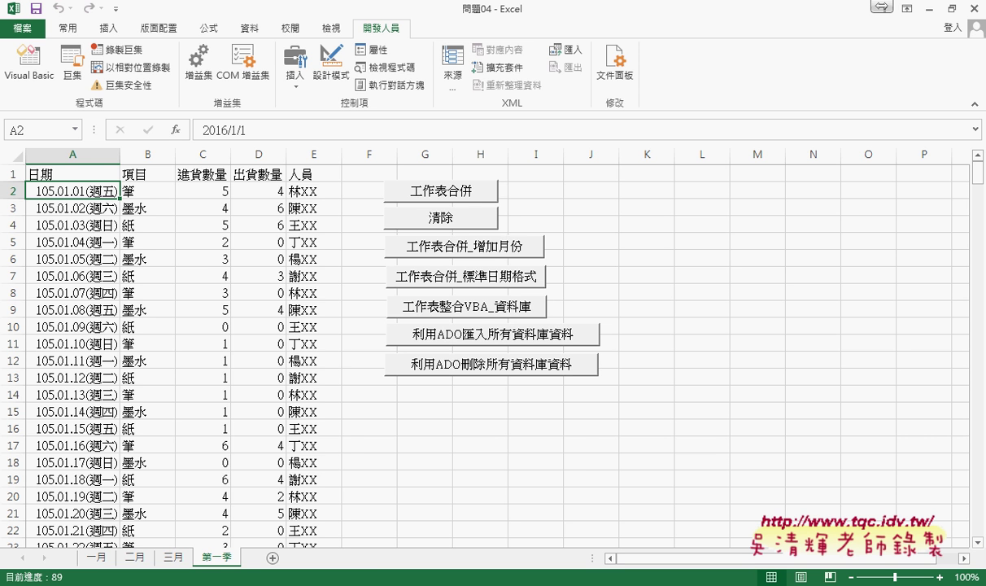
key(alt+Tab)
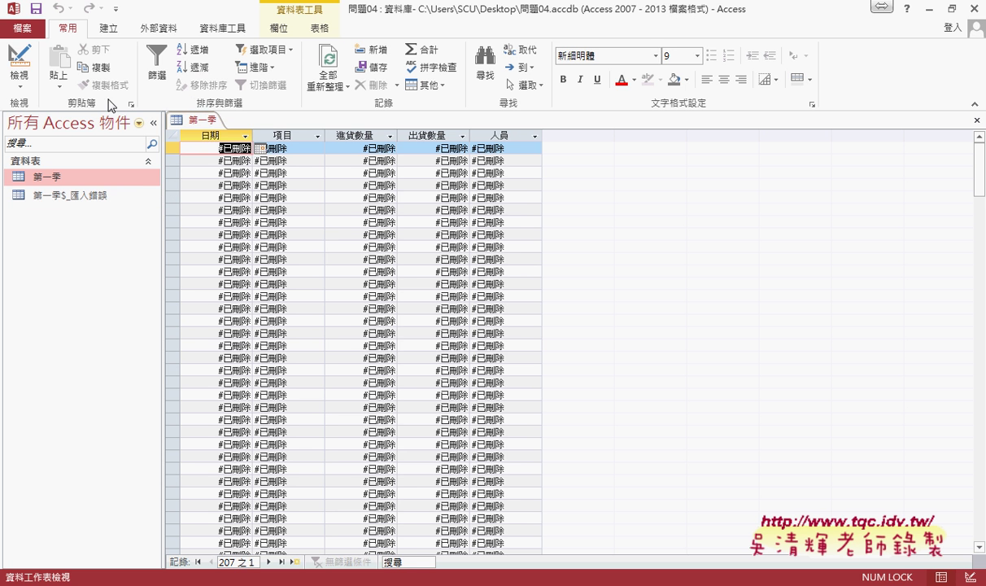
Step: Close and reopen the 第一季 table to see its single empty row, then close Access
right_click(201, 126)
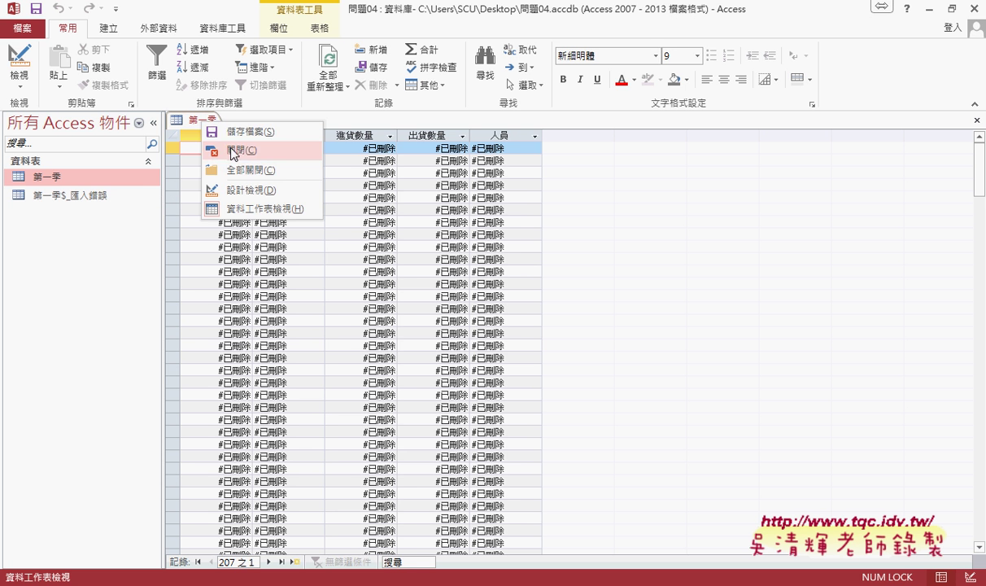
click(221, 149)
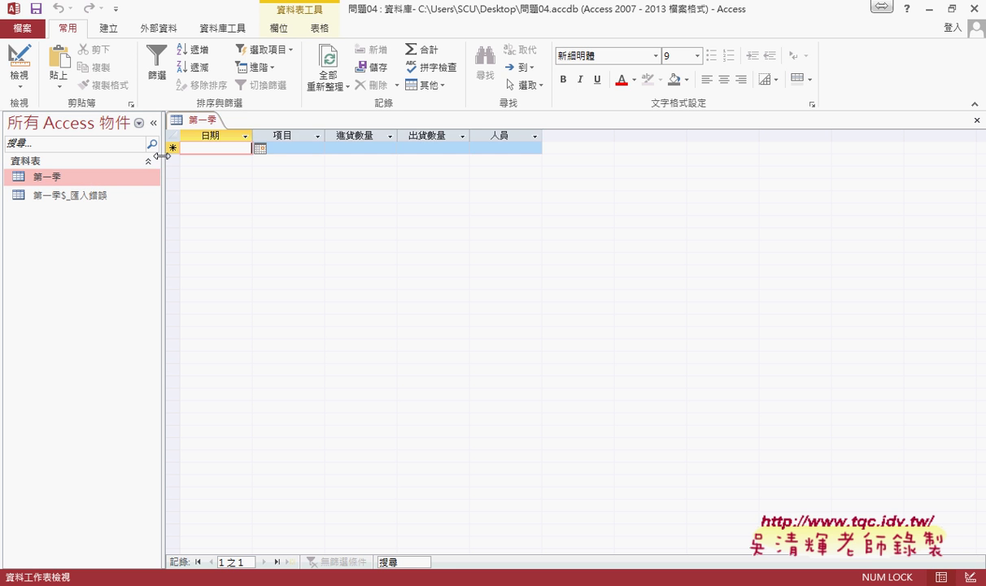
click(172, 147)
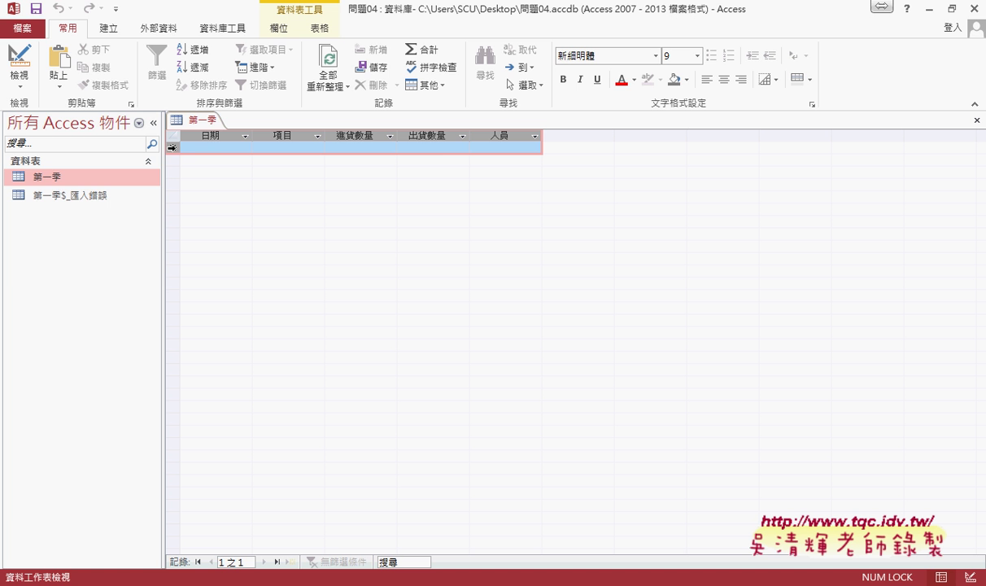
click(980, 11)
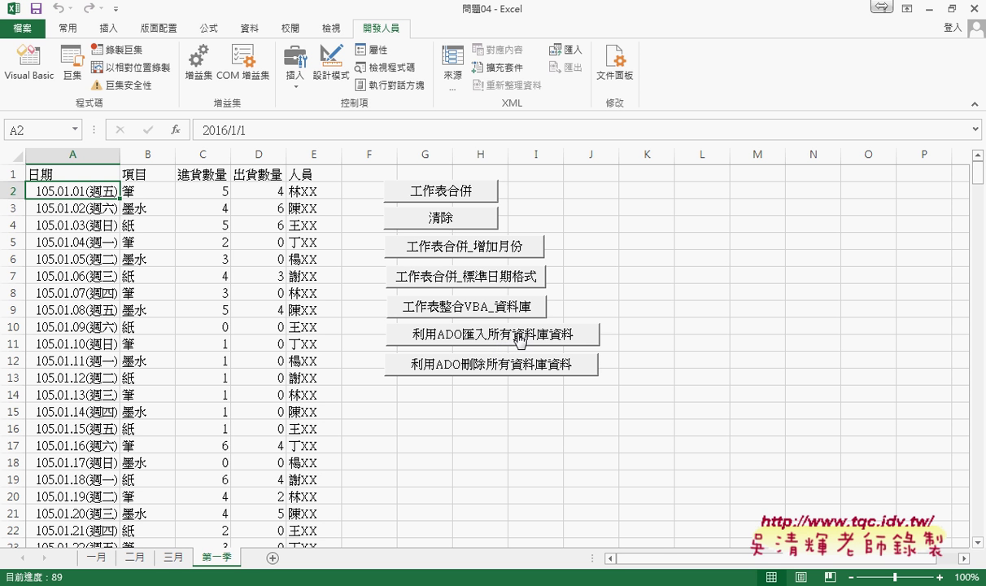
Step: Reimport all database records, then highlight the query procedure's title, InputBox line and 項目 condition in the Doc
click(518, 338)
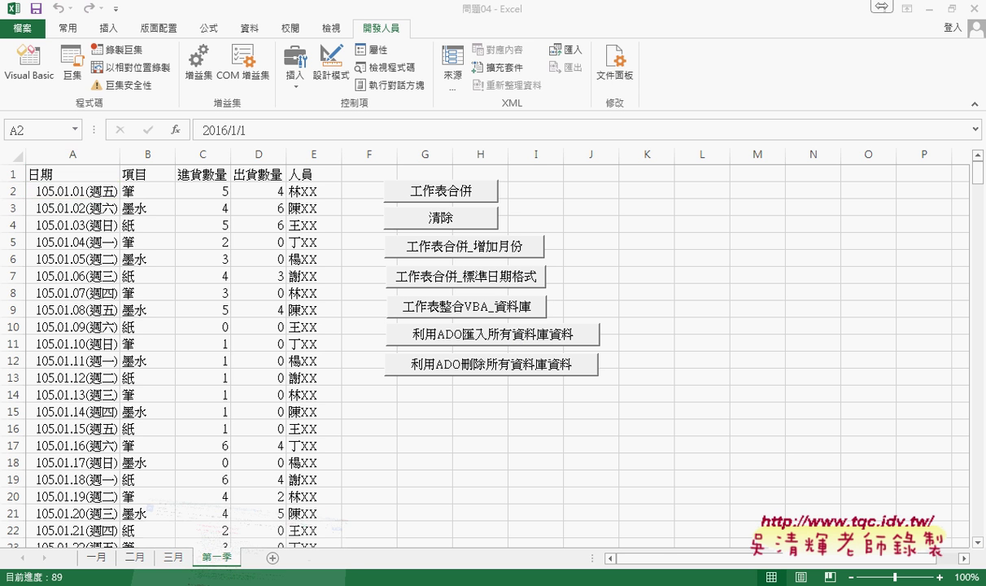
key(alt+Tab)
scroll(379, 356, down, 2)
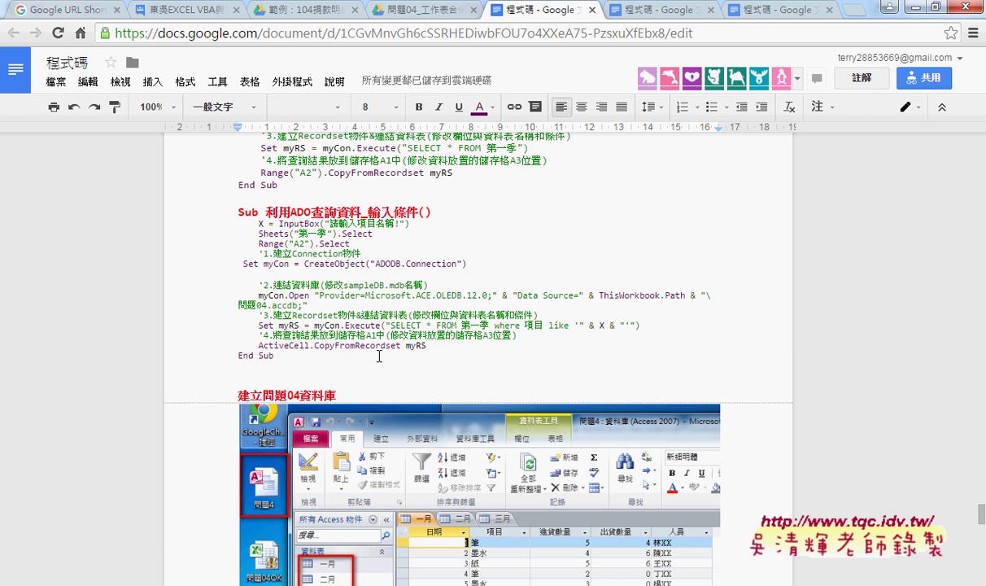
drag(265, 203, 413, 199)
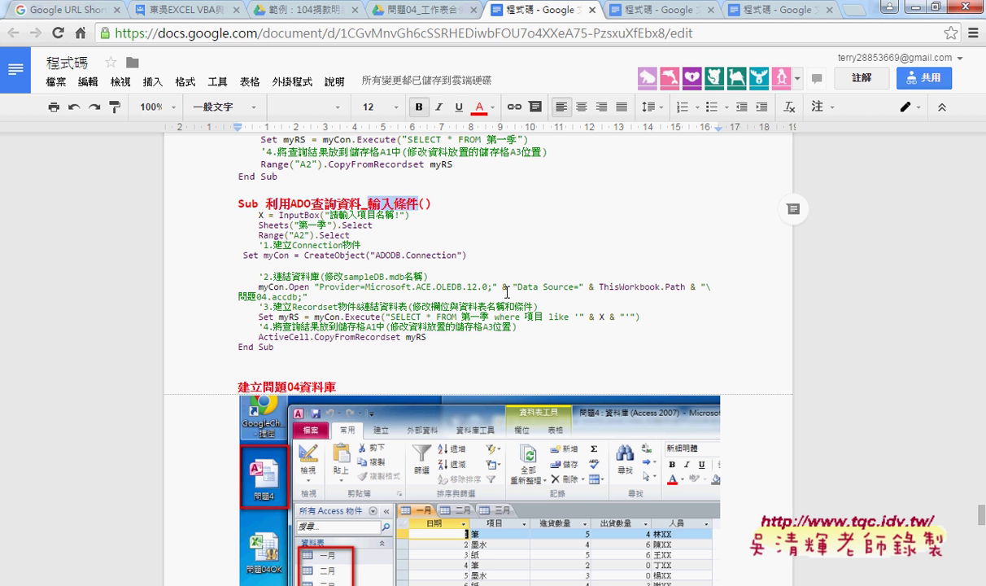
drag(410, 215, 259, 216)
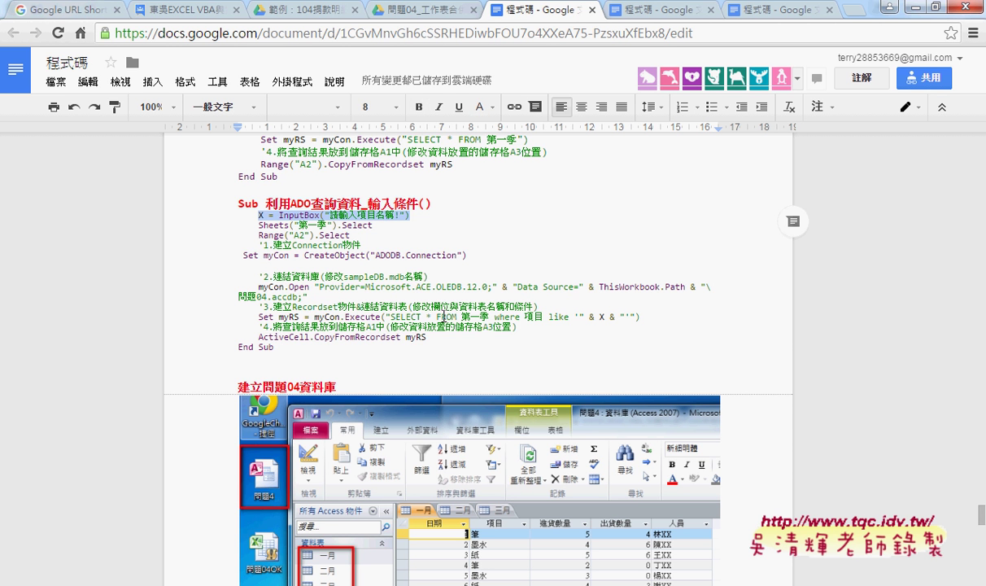
double_click(533, 316)
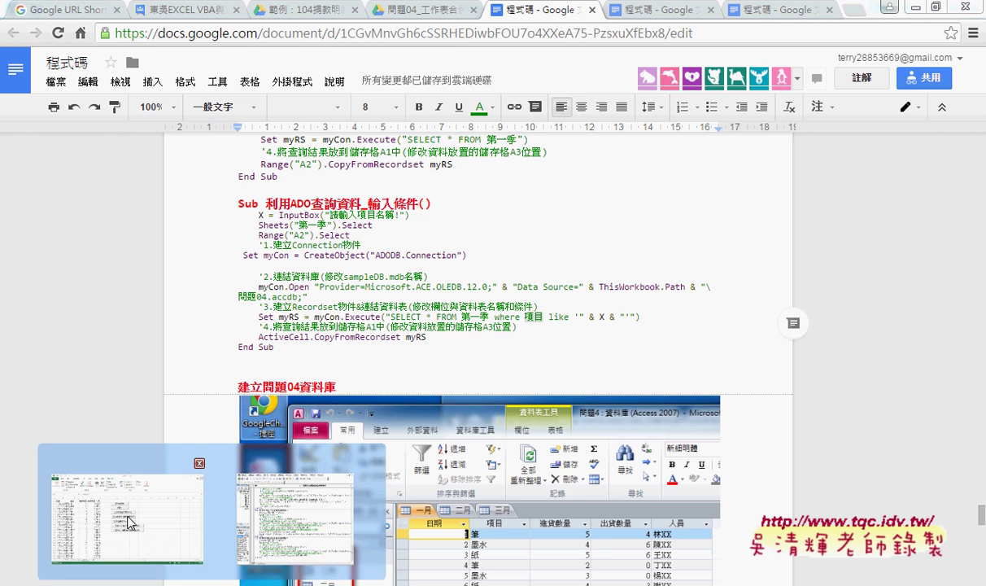
Step: In Excel, select the 項目 column and the item names in B2, B3 and B4 (紙)
click(124, 493)
click(156, 169)
key(ctrl+shift+Down)
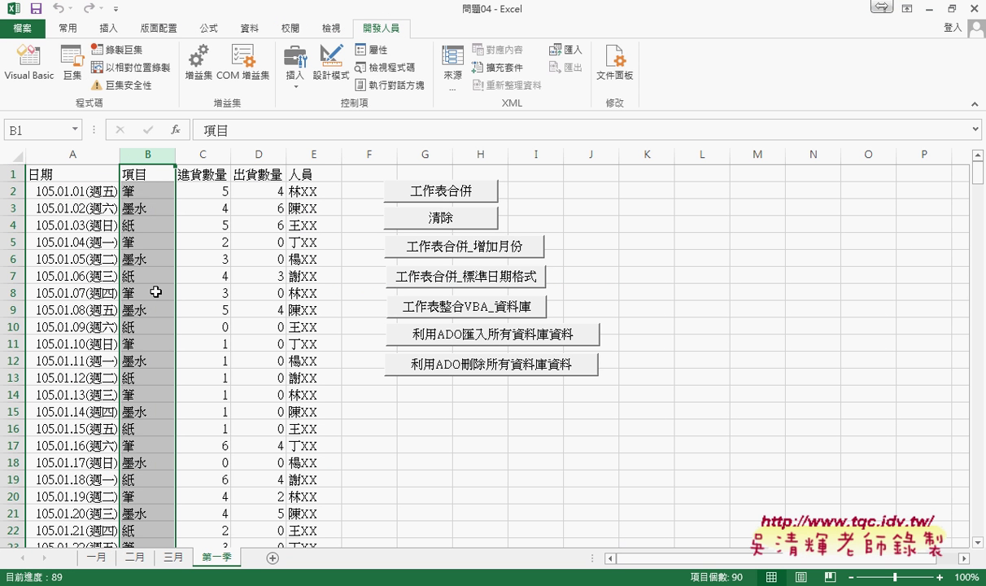
click(135, 192)
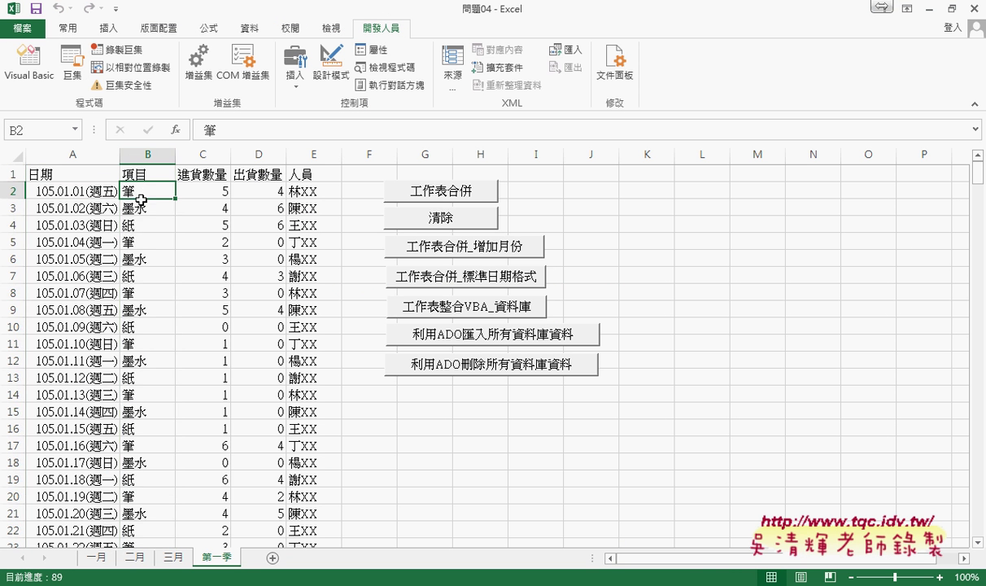
click(141, 209)
click(143, 226)
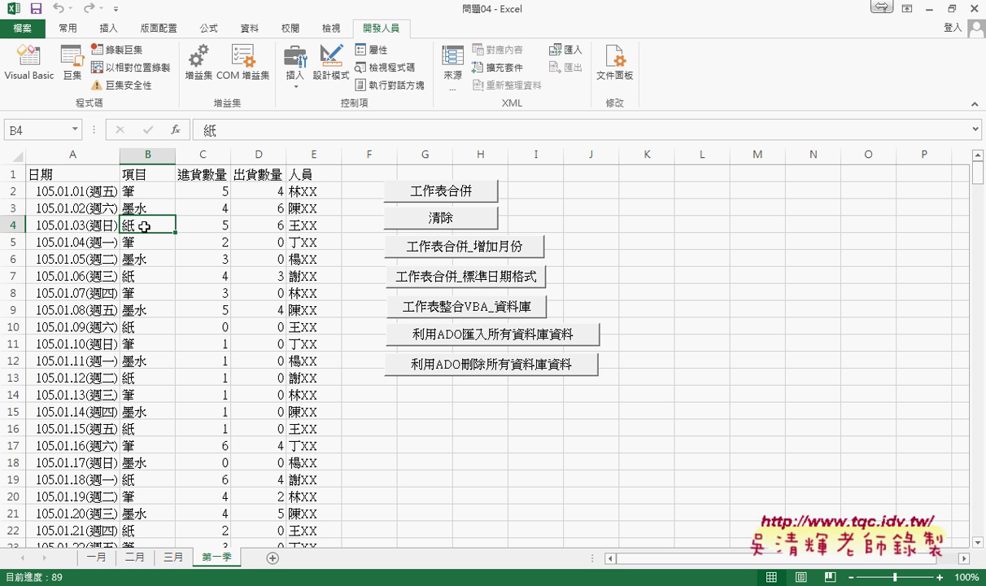
Step: In the Doc, highlight the where, like and X parts of the query condition
key(alt+Tab)
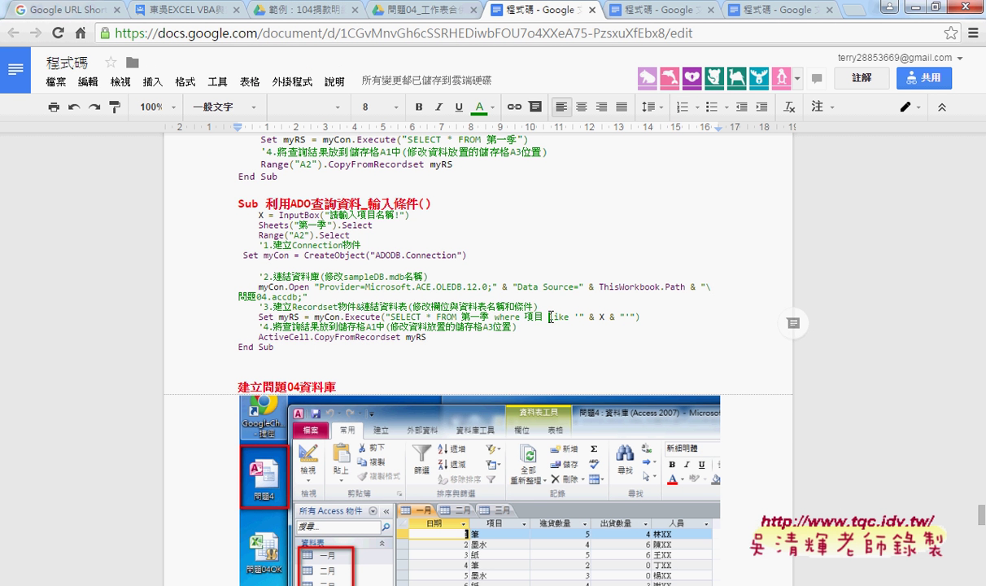
click(495, 317)
drag(494, 317, 521, 319)
click(504, 317)
drag(548, 317, 570, 317)
double_click(601, 316)
click(279, 340)
Step: Select the whole 利用ADO查詢資料_輸入條件 procedure and put the VBA caret below the last End Sub
mouse_move(276, 346)
mouse_down()
mouse_move(258, 344)
mouse_move(237, 205)
mouse_up()
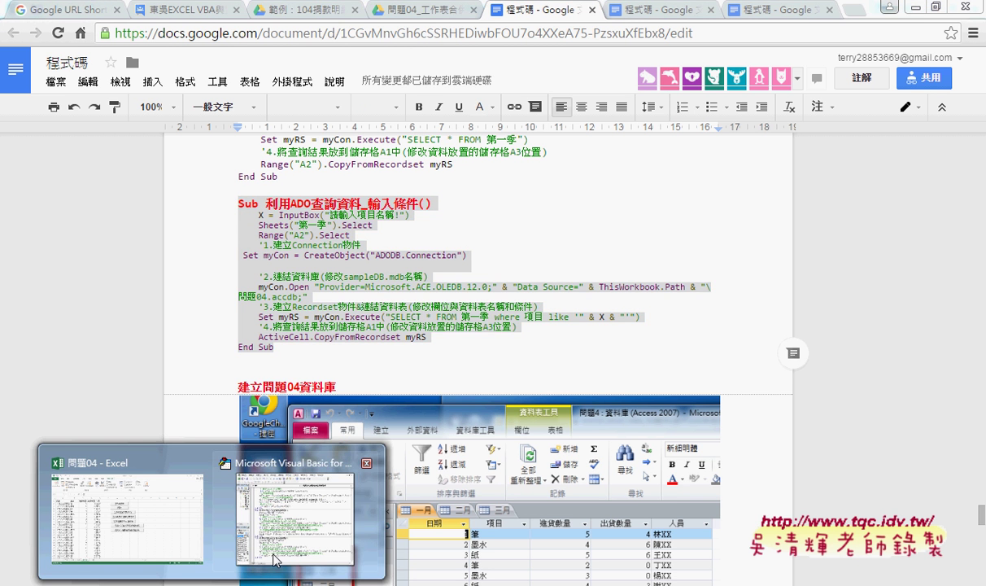
click(367, 493)
click(374, 531)
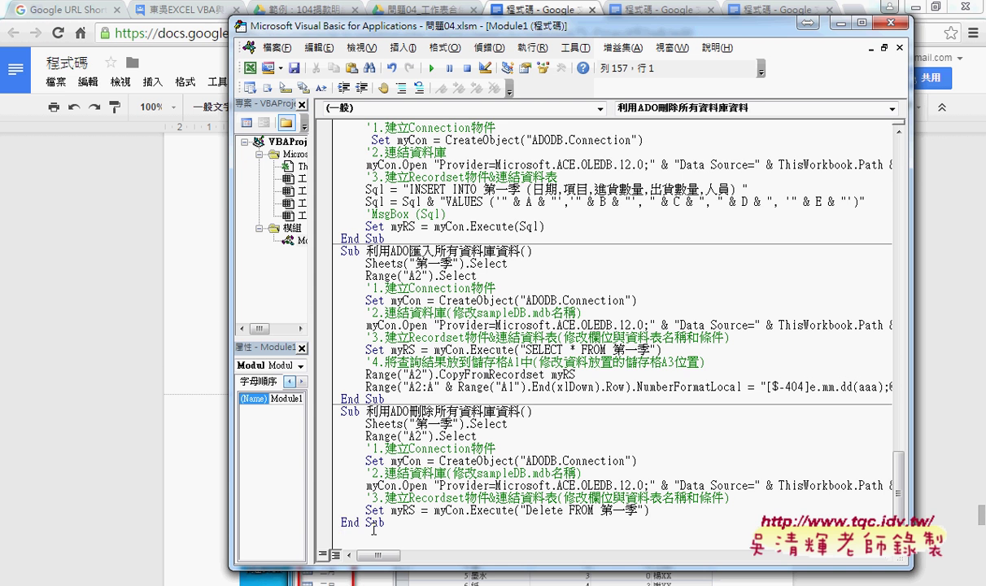
Step: Paste the query procedure into Module1 and run 工作表整合VBA_資料庫 to reload the database
key(ctrl+v)
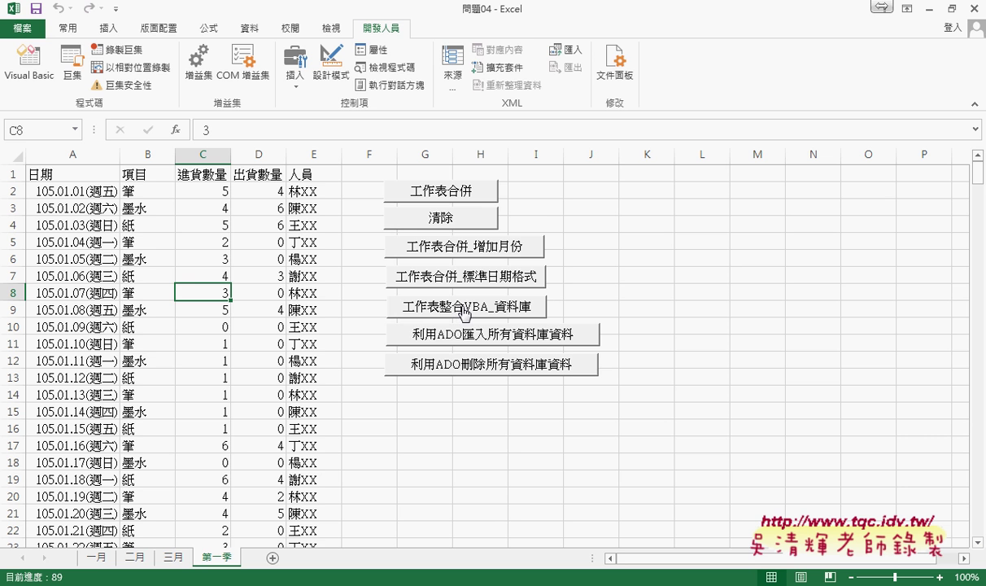
click(464, 313)
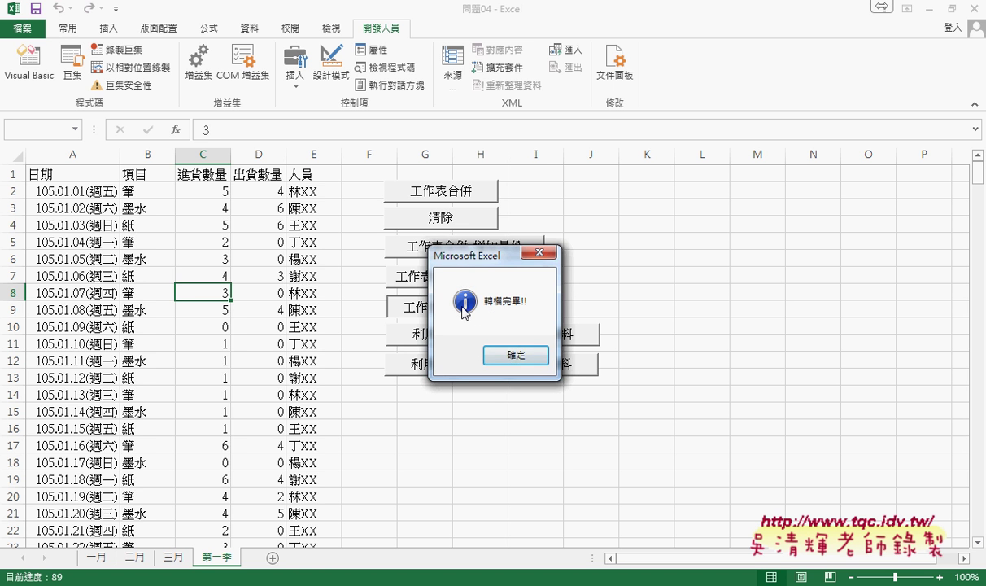
click(519, 356)
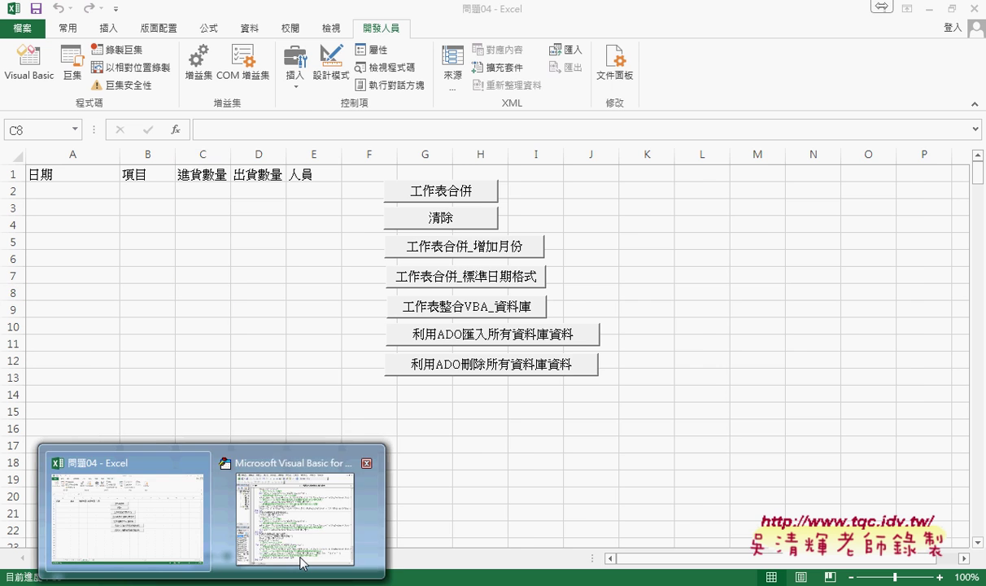
Step: Run the 利用ADO查詢資料_輸入條件 macro with item name 筆 to list only 筆 records
click(302, 562)
scroll(512, 424, down, 1)
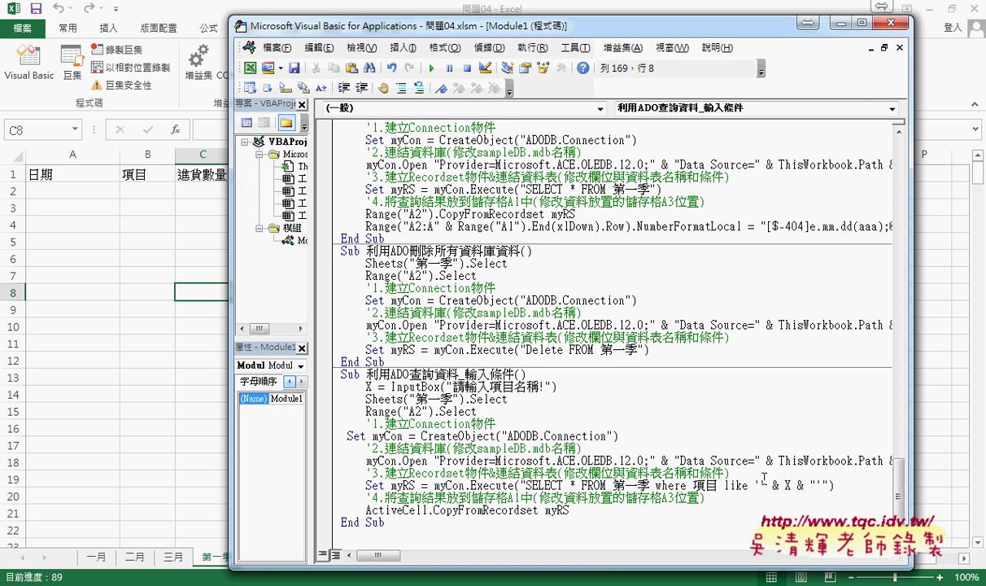
click(432, 68)
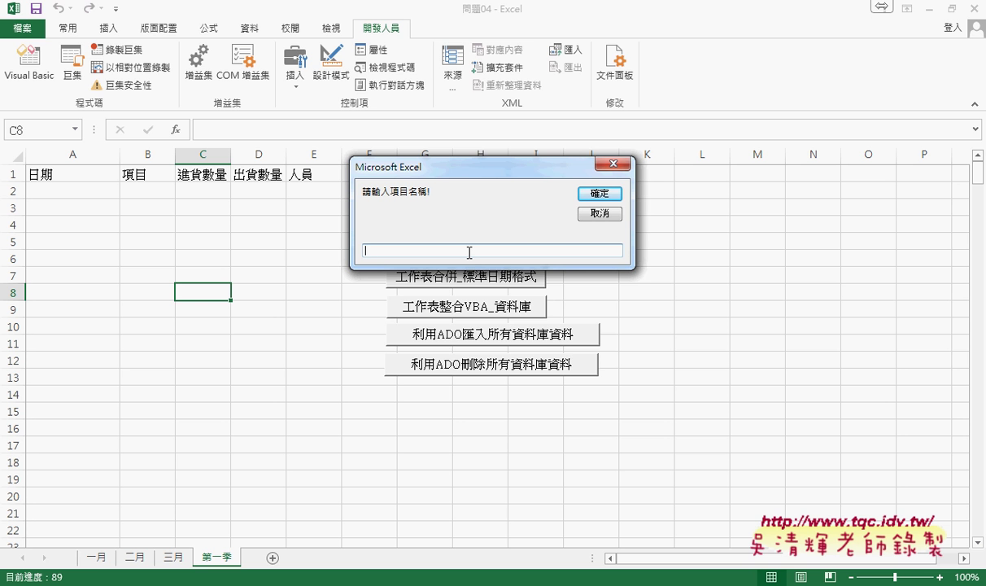
text(比)
key(Down)
key(Down)
key(Return)
double_click(360, 248)
click(609, 195)
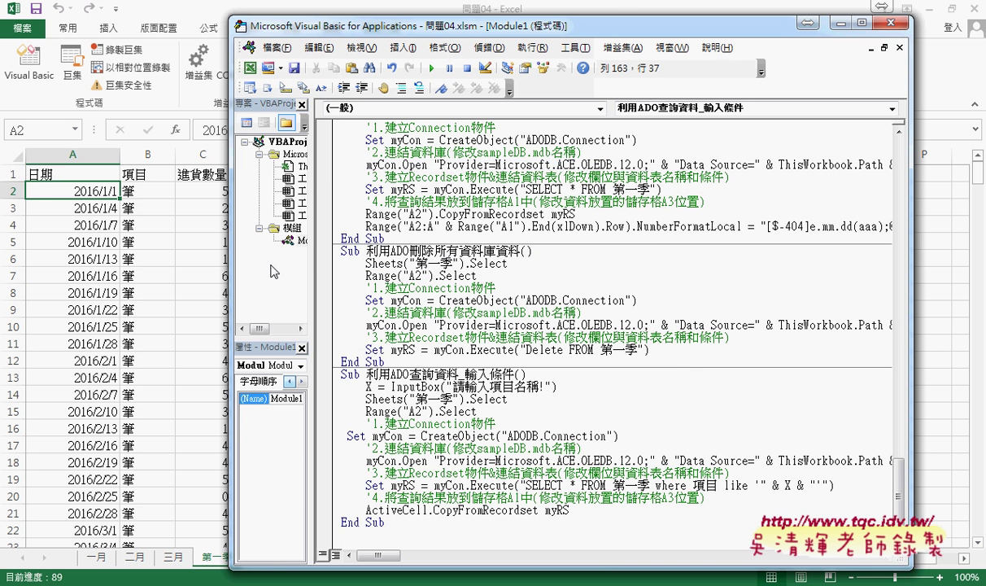
scroll(138, 303, down, 3)
scroll(139, 306, down, 6)
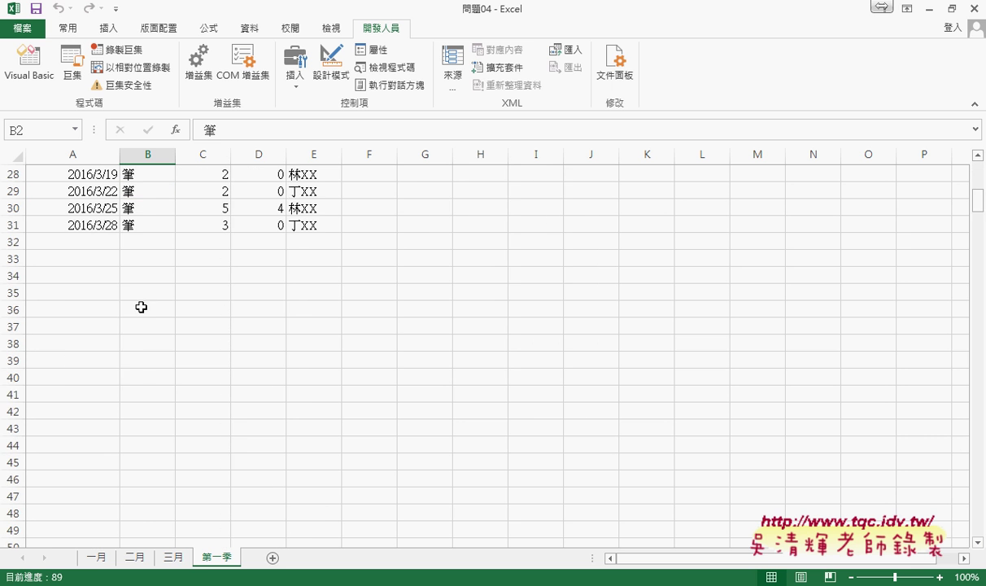
scroll(147, 339, up, 3)
click(152, 375)
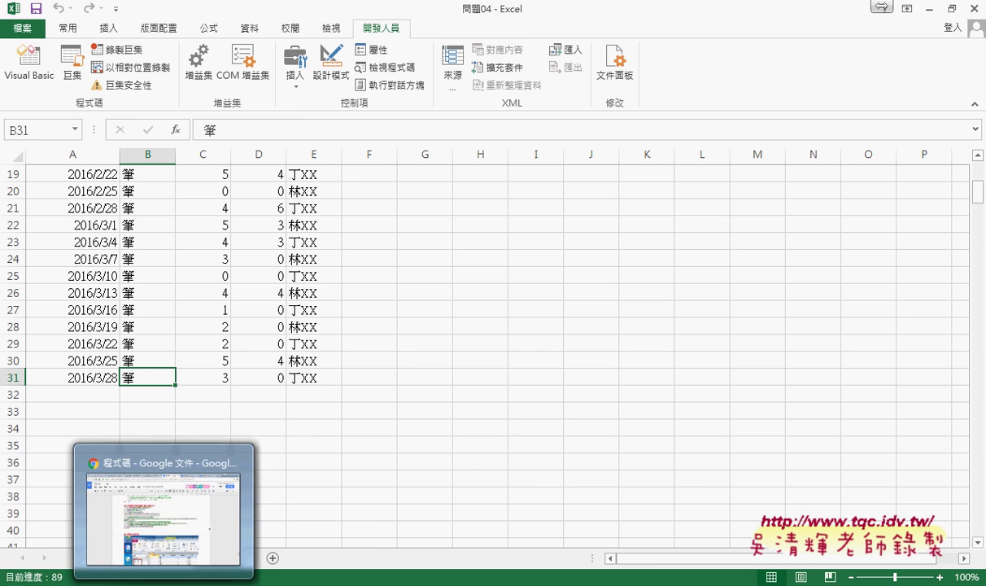
click(154, 484)
drag(495, 317, 629, 318)
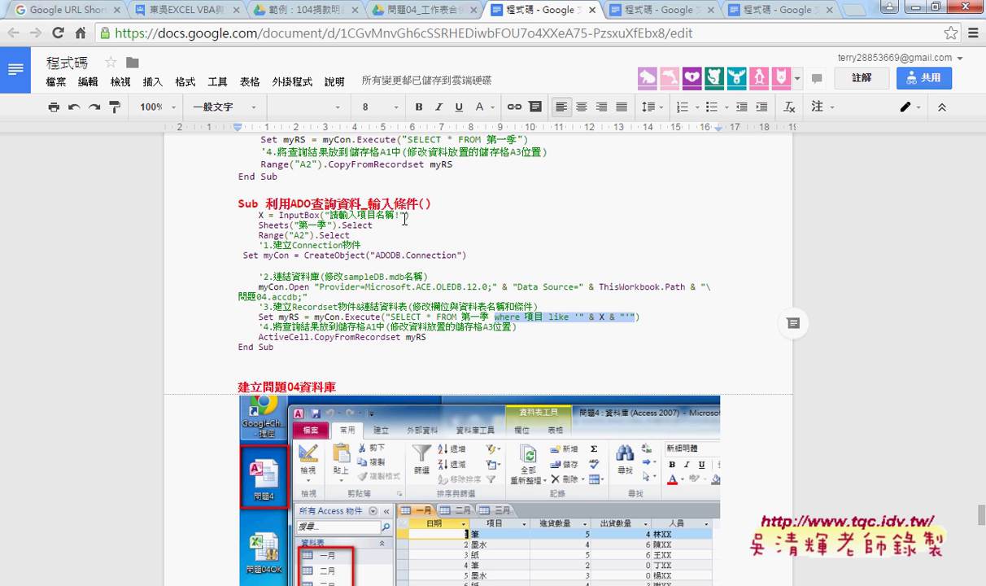
mouse_move(409, 218)
mouse_down()
mouse_move(251, 218)
mouse_move(414, 218)
mouse_up()
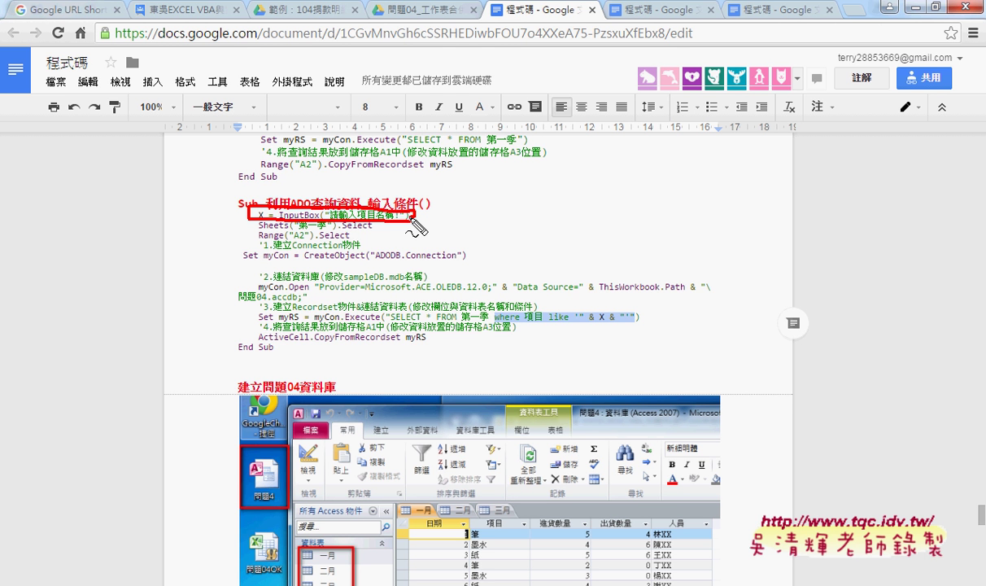
key(Escape)
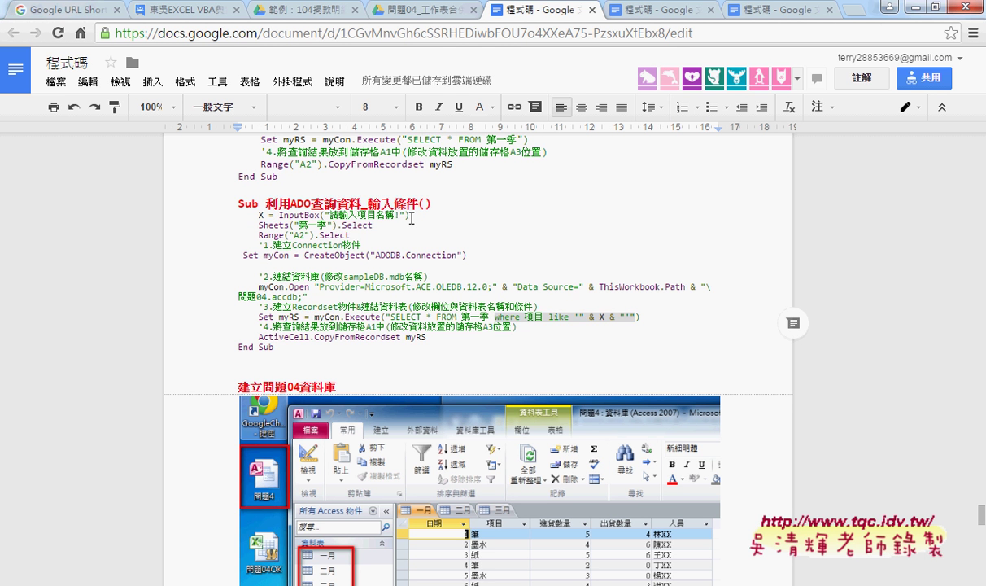
mouse_move(130, 569)
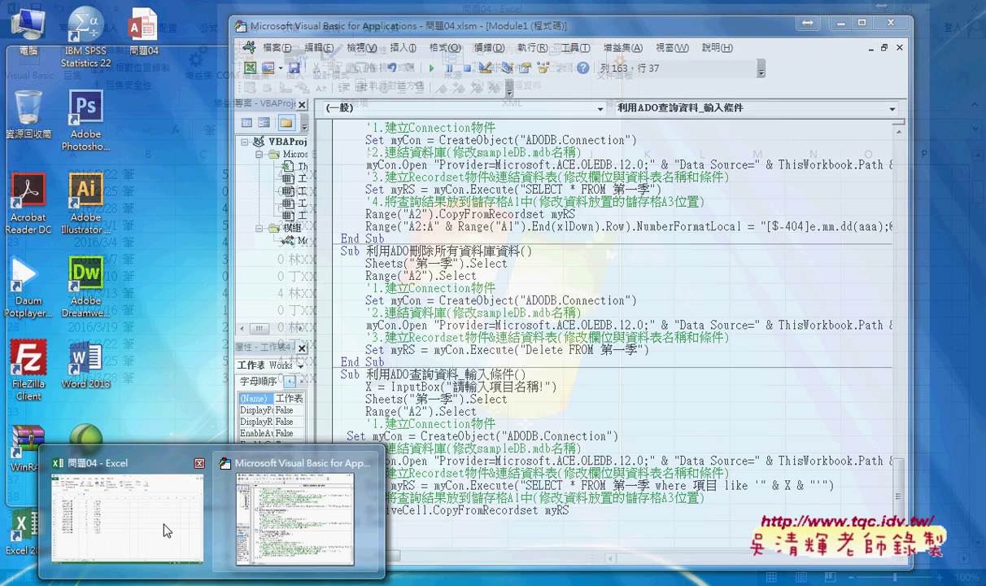
click(167, 530)
scroll(465, 398, up, 2)
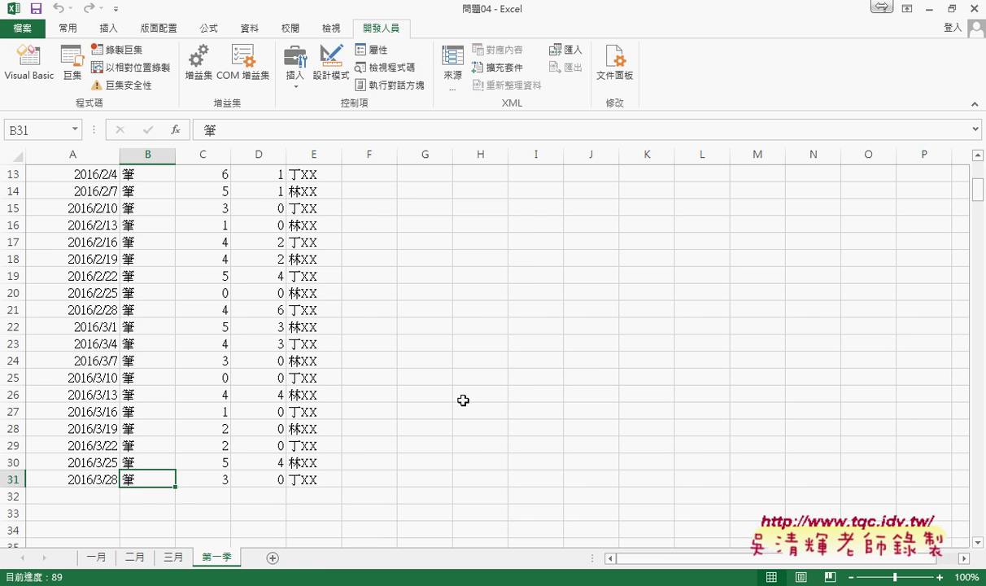
scroll(465, 399, up, 4)
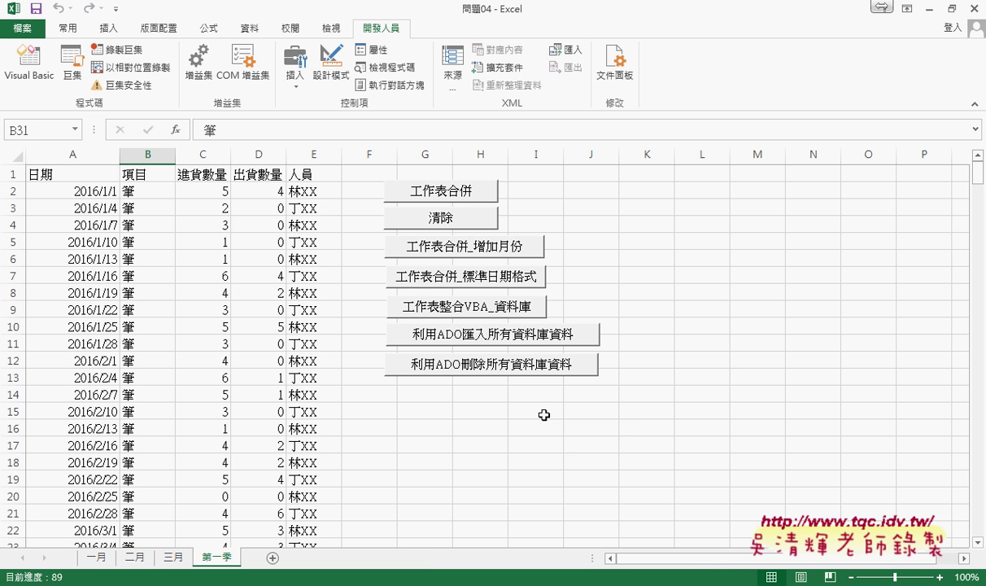
Step: Open the delete button's assigned macro via 指定巨集 > 編輯 and select the 利用ADO刪除所有資料庫資料 procedure
right_click(519, 366)
click(538, 488)
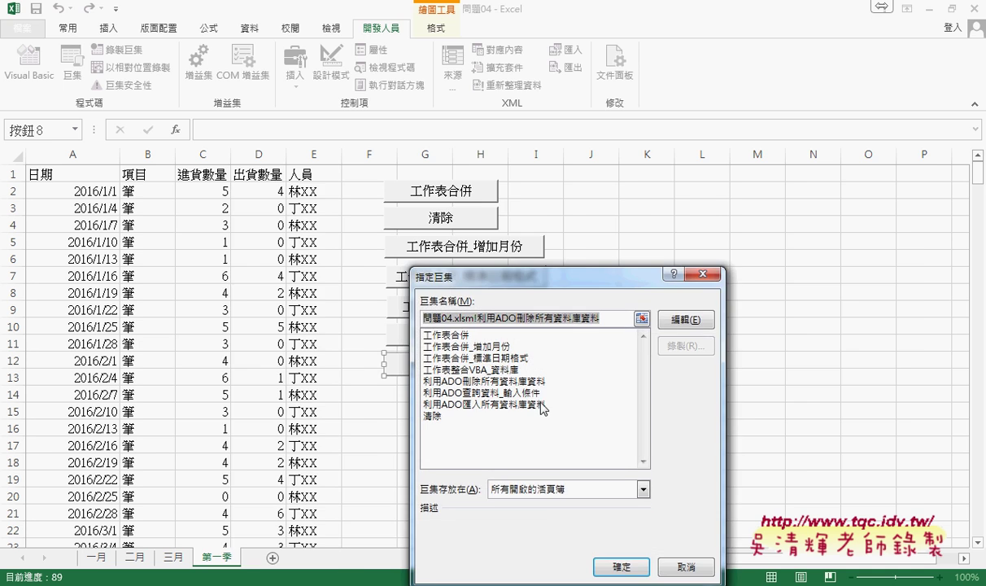
click(650, 303)
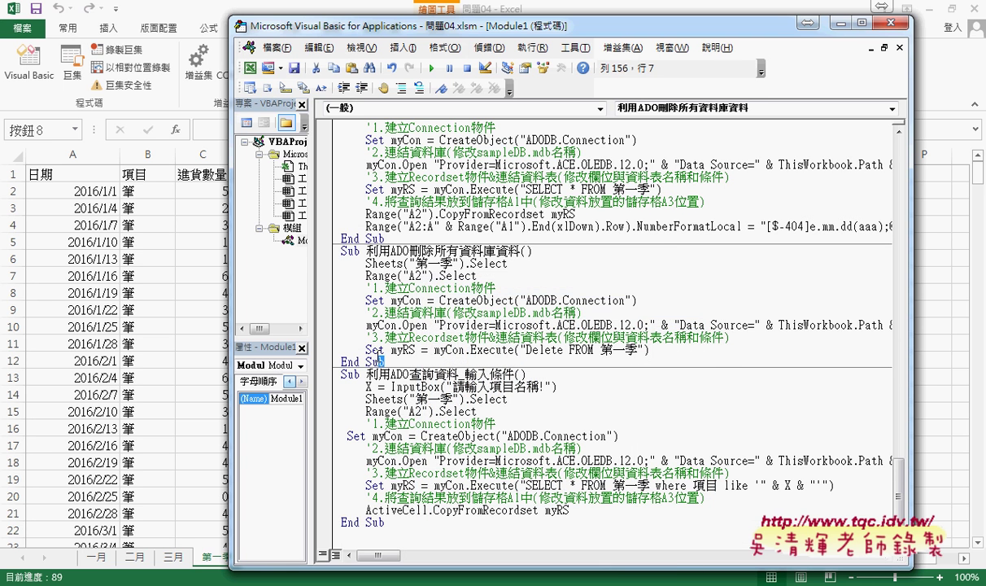
drag(386, 361, 340, 250)
click(840, 22)
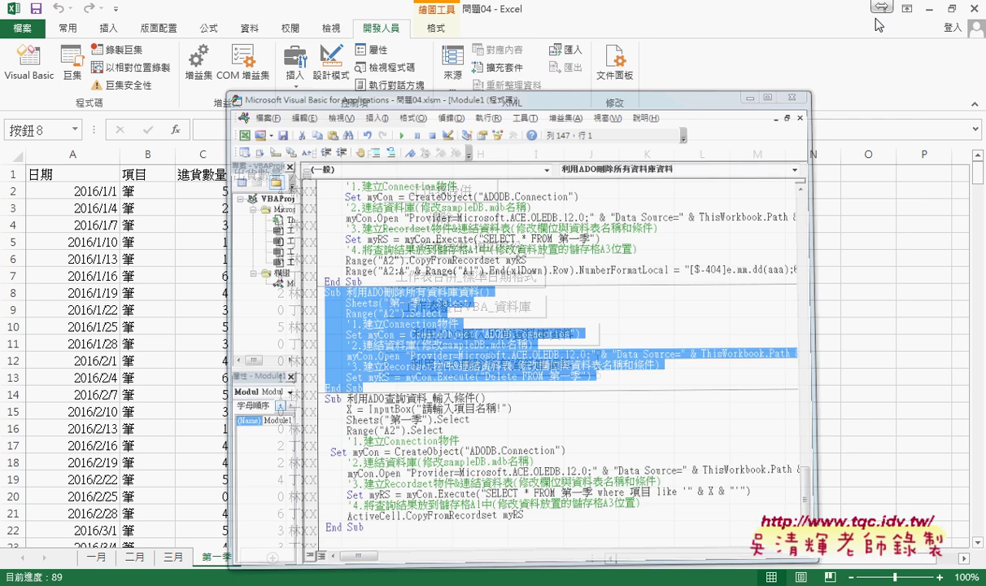
Step: Paste the delete procedure above the query procedure in the Doc and format it with Code Pretty
key(alt+Tab)
scroll(321, 236, up, 3)
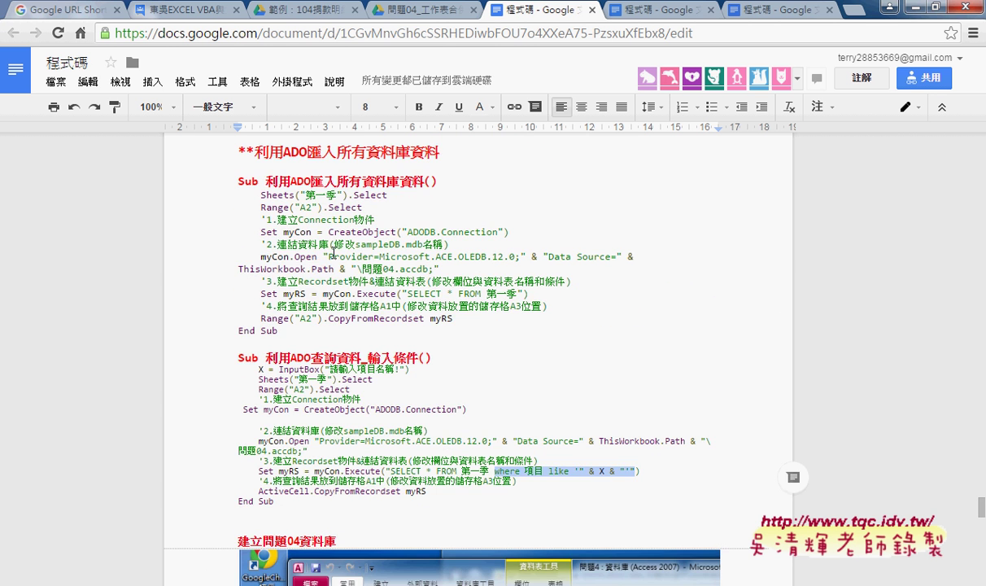
click(333, 422)
text(Sub 利用ADO刪除所有資料庫資料()     Sheets("第一季").Select     Range("A2").Select     '1.建立Connection物件     Set myCon = CreateObject("ADODB.Connection")     '2.連結資料庫(修改sampleDB.mdb名稱)     myCon.Open "Provider=Microsoft.ACE.OLEDB.12.0;" & "Data Source=" & ThisWorkbook.Path & "\問題04.accdb;"     '3.建立Recordset物件&連結資料表(修改欄位與資料表名稱和條件)     Set myRS = myCon.Execute("Delete FROM 第一季") End Sub)
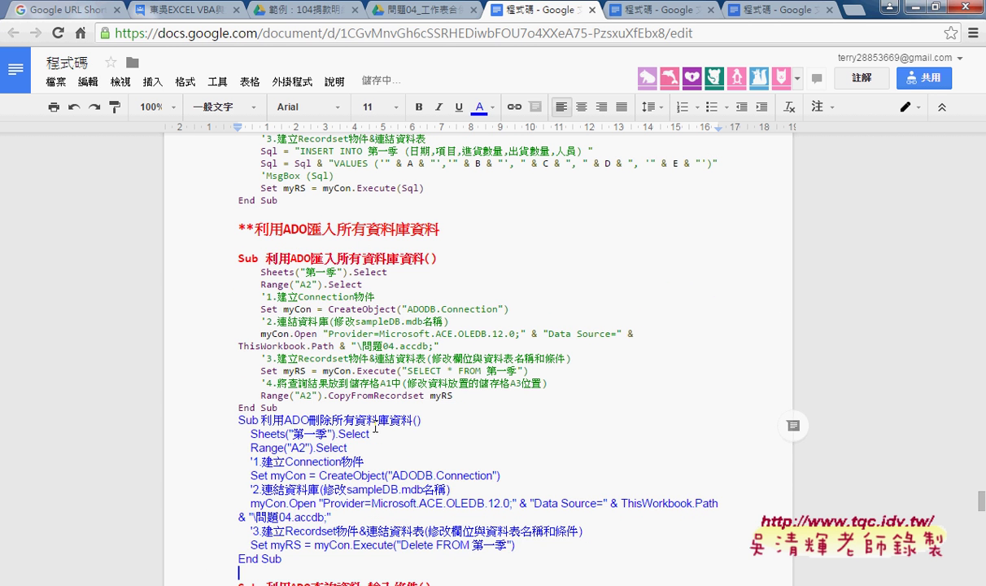
scroll(275, 481, down, 1)
drag(280, 481, 237, 343)
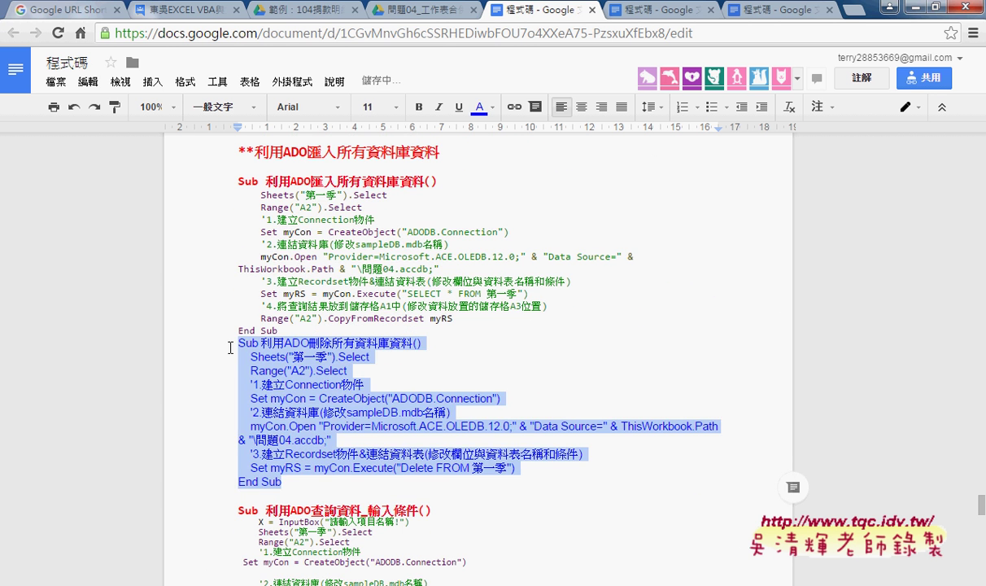
click(292, 81)
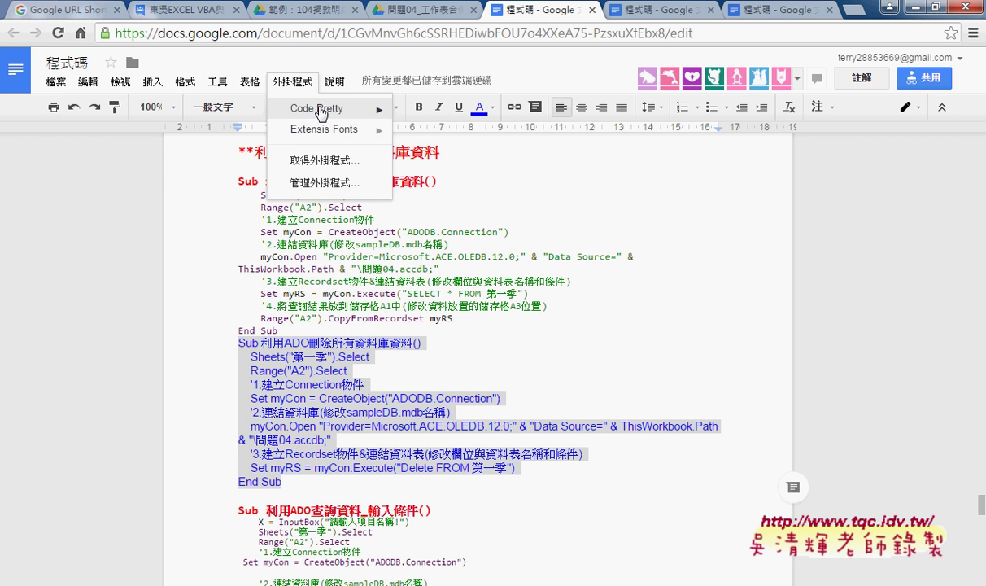
mouse_move(325, 108)
click(399, 205)
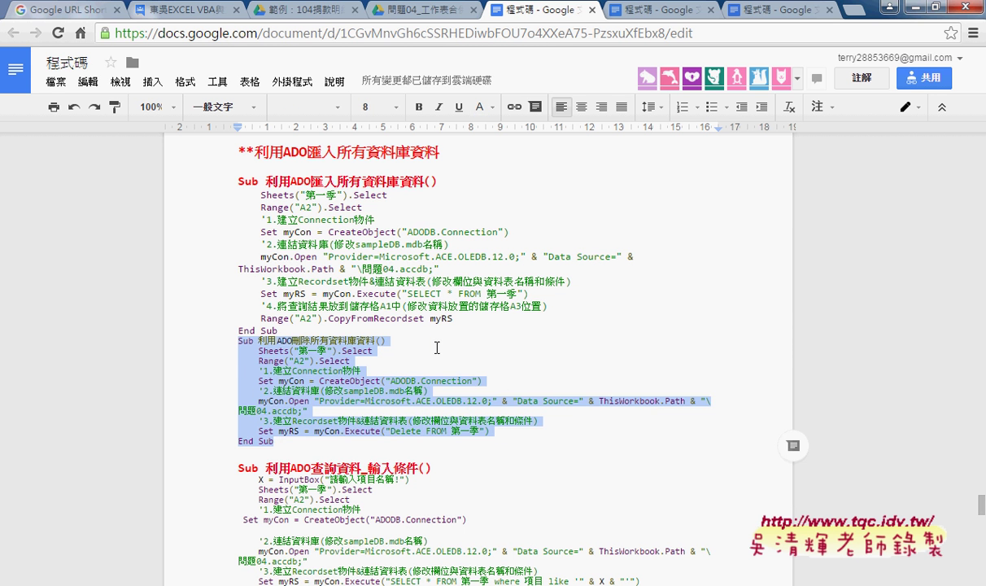
Step: Style the delete procedure's Sub line as 標題 2 (Heading 2)
drag(437, 341, 239, 340)
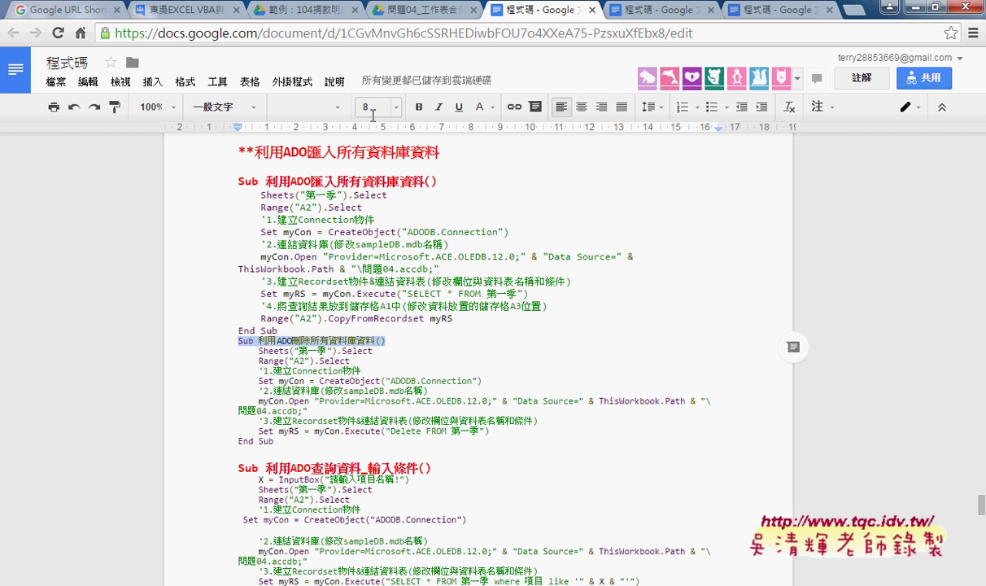
click(222, 107)
click(233, 328)
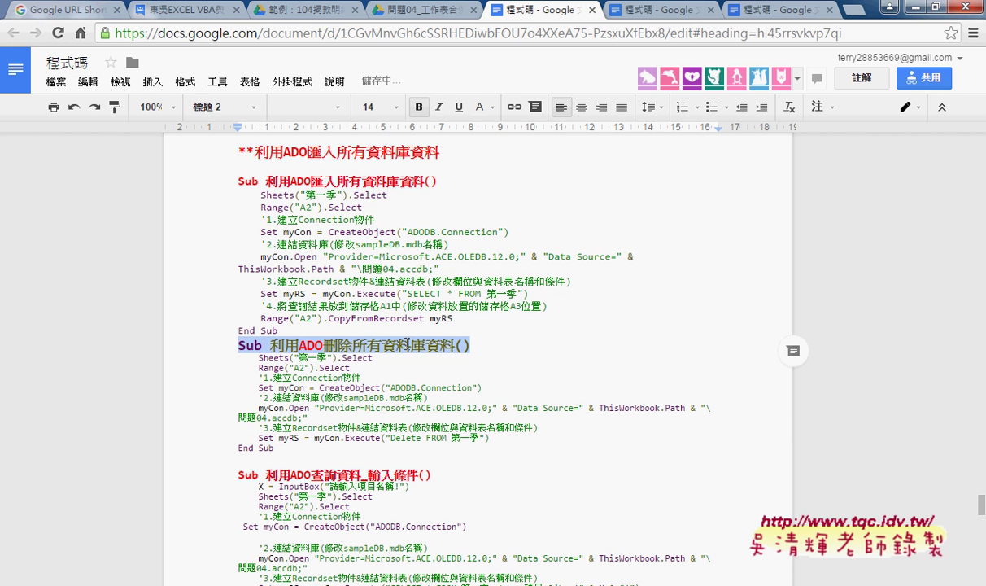